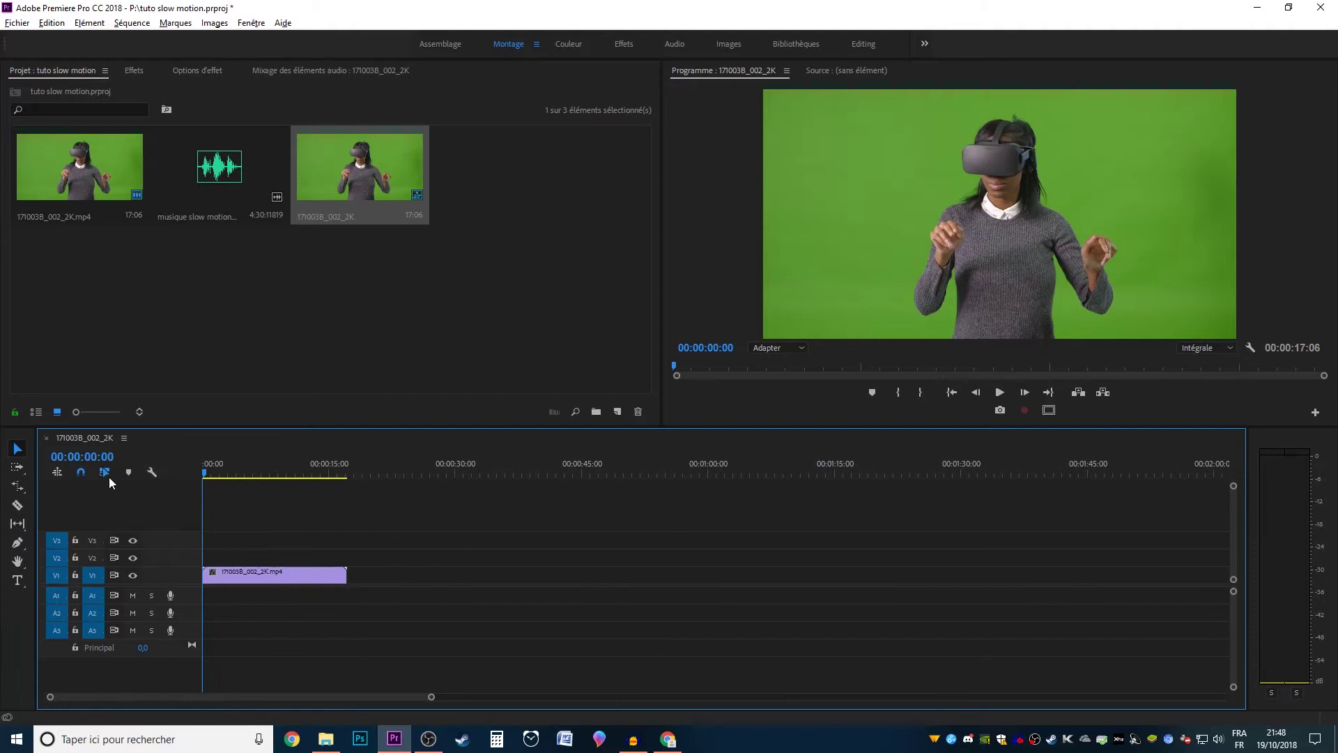
Step: Expand the V1 video track to show the clip's thumbnail and keyframe line
scroll(199, 692, up, 3)
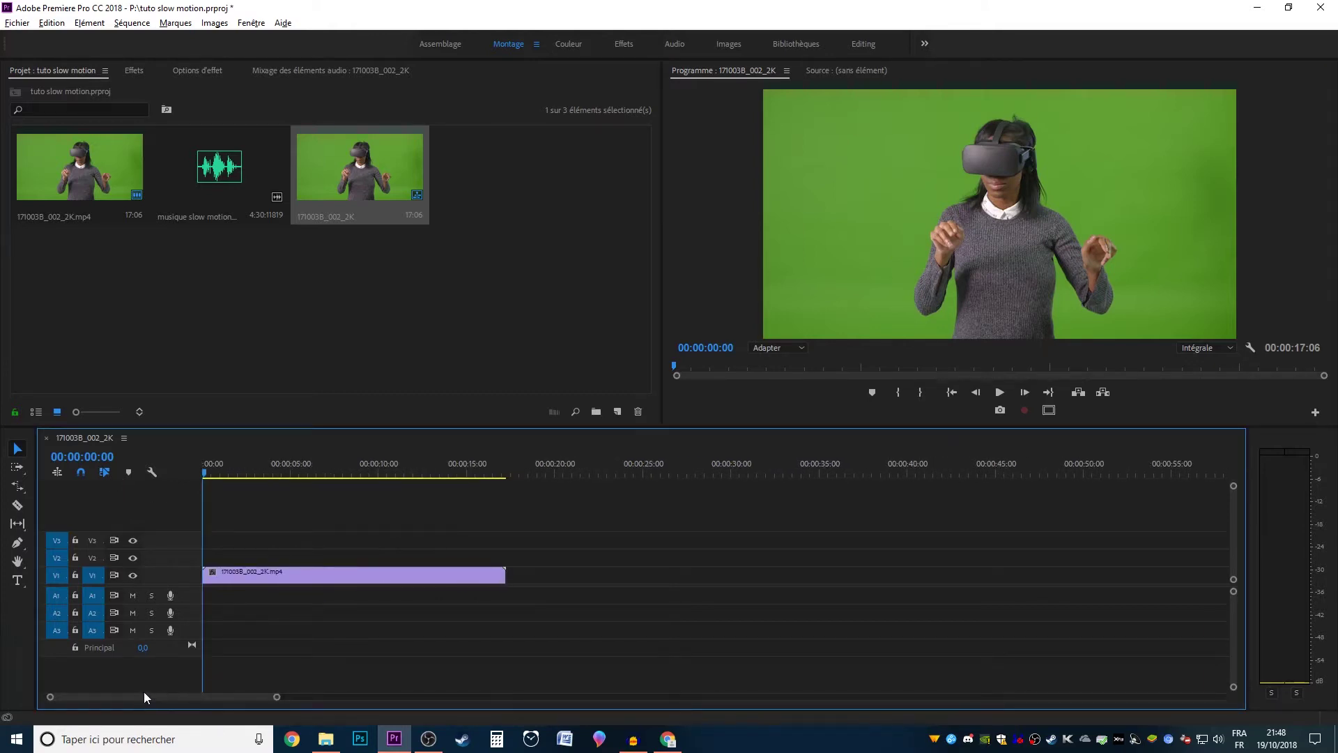
double_click(168, 579)
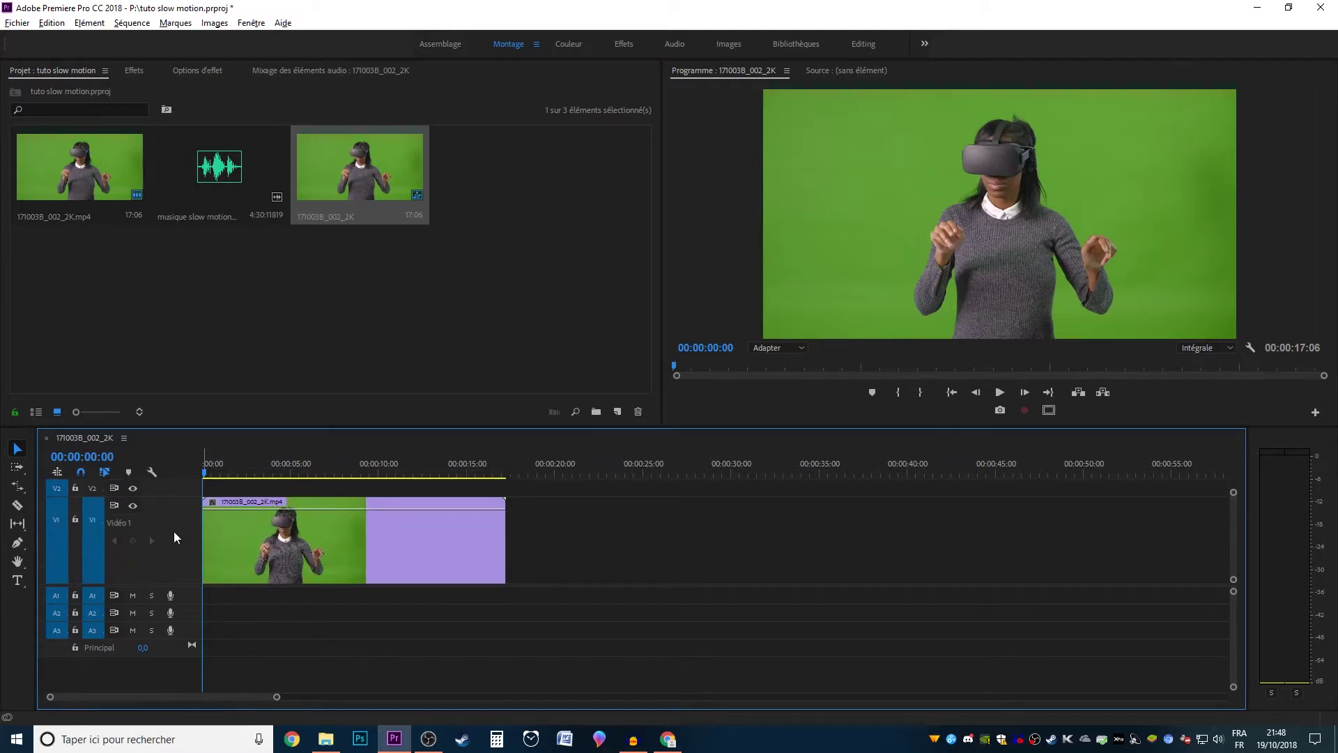
double_click(165, 538)
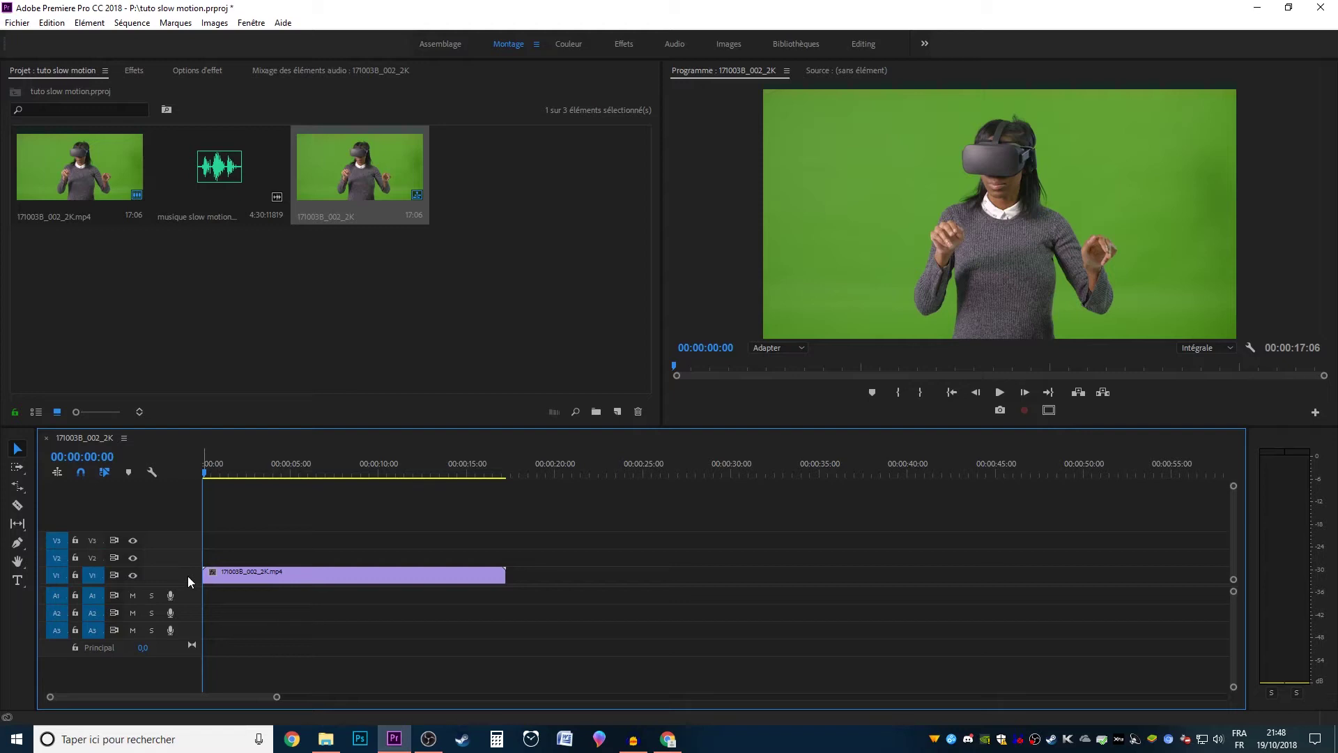
double_click(187, 575)
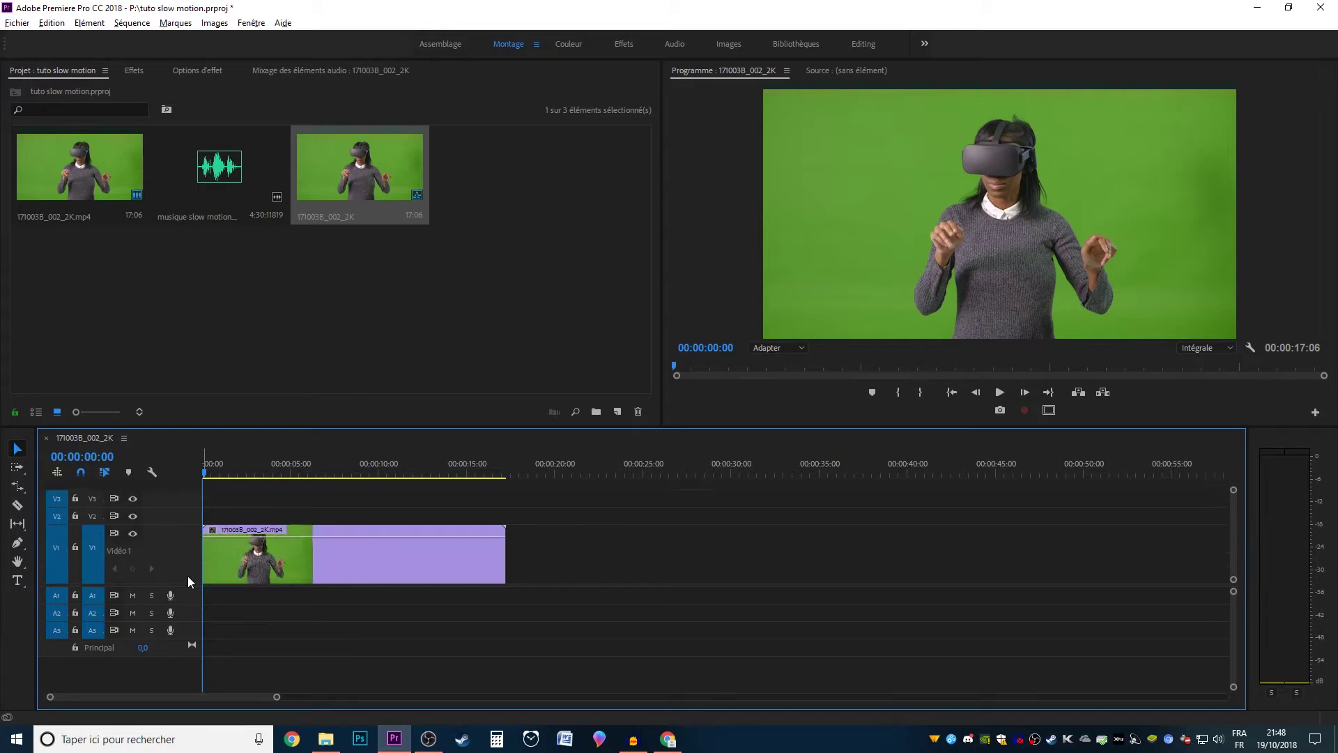
scroll(188, 574, up, 2)
scroll(186, 574, down, 2)
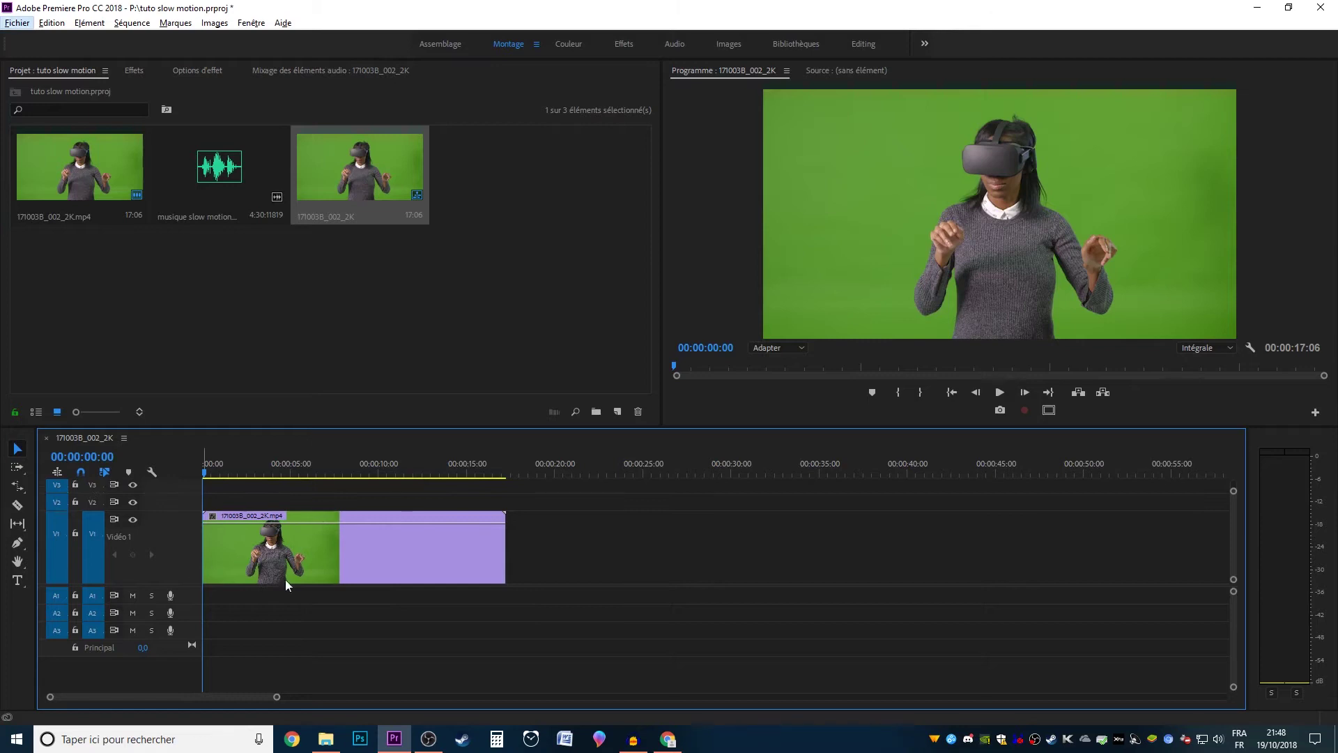
Step: Display the Remappage temporel Vitesse keyframe line on the V1 clip
right_click(320, 549)
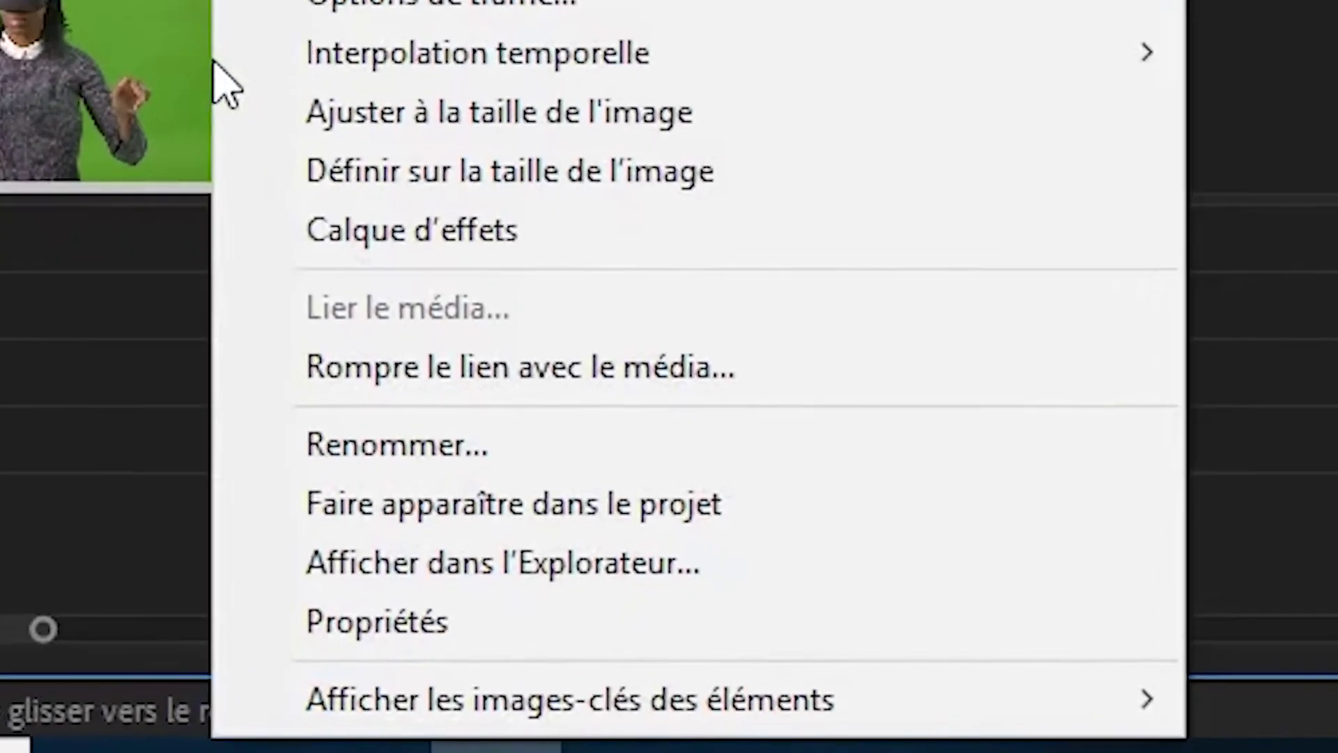
mouse_move(616, 704)
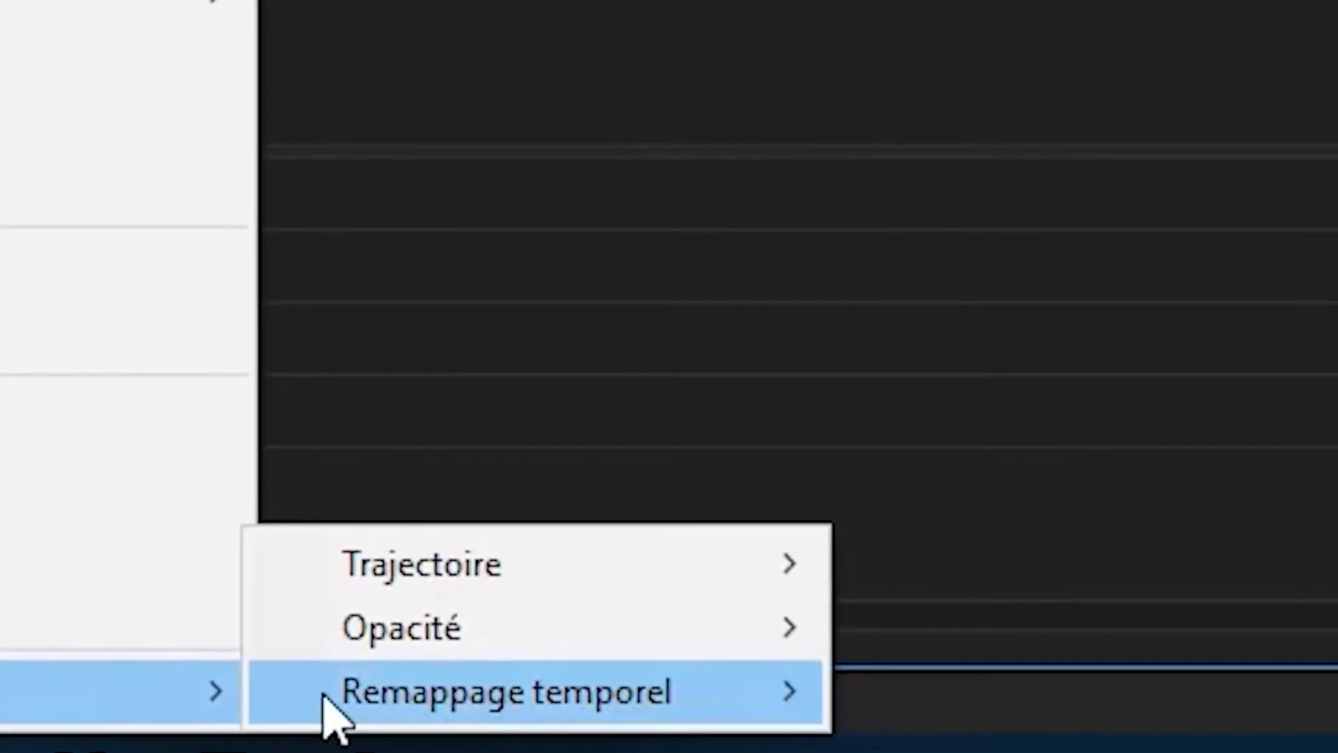
mouse_move(328, 693)
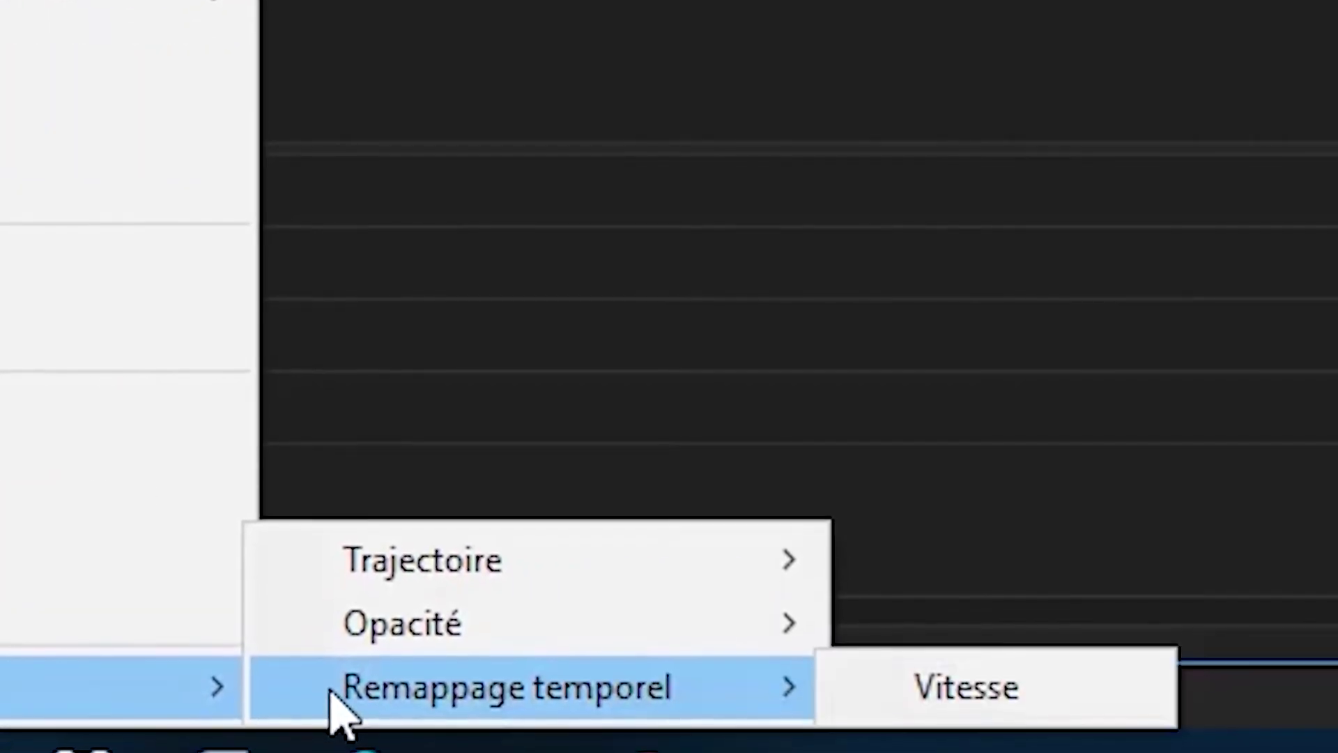
click(966, 694)
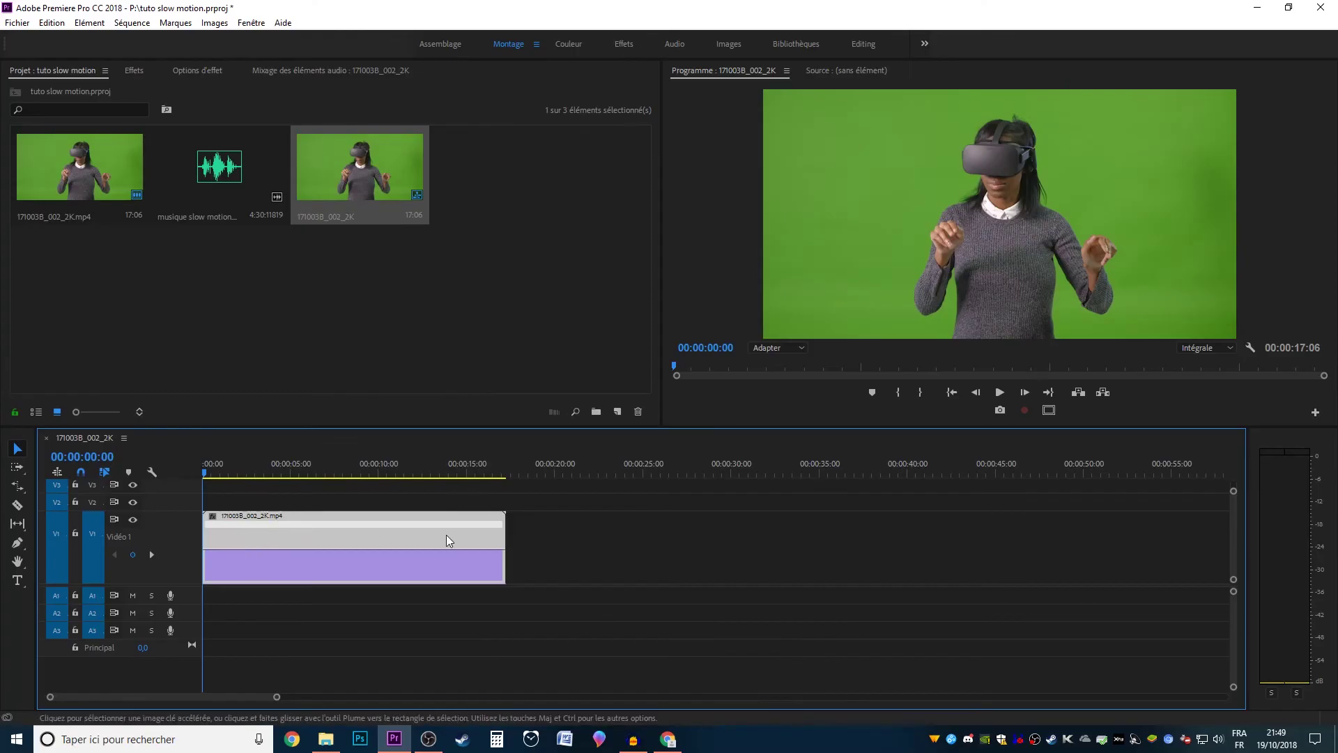
Step: Add speed keyframes to the clip at 00:00:05:00 and at about 7 seconds
key(=)
key(=)
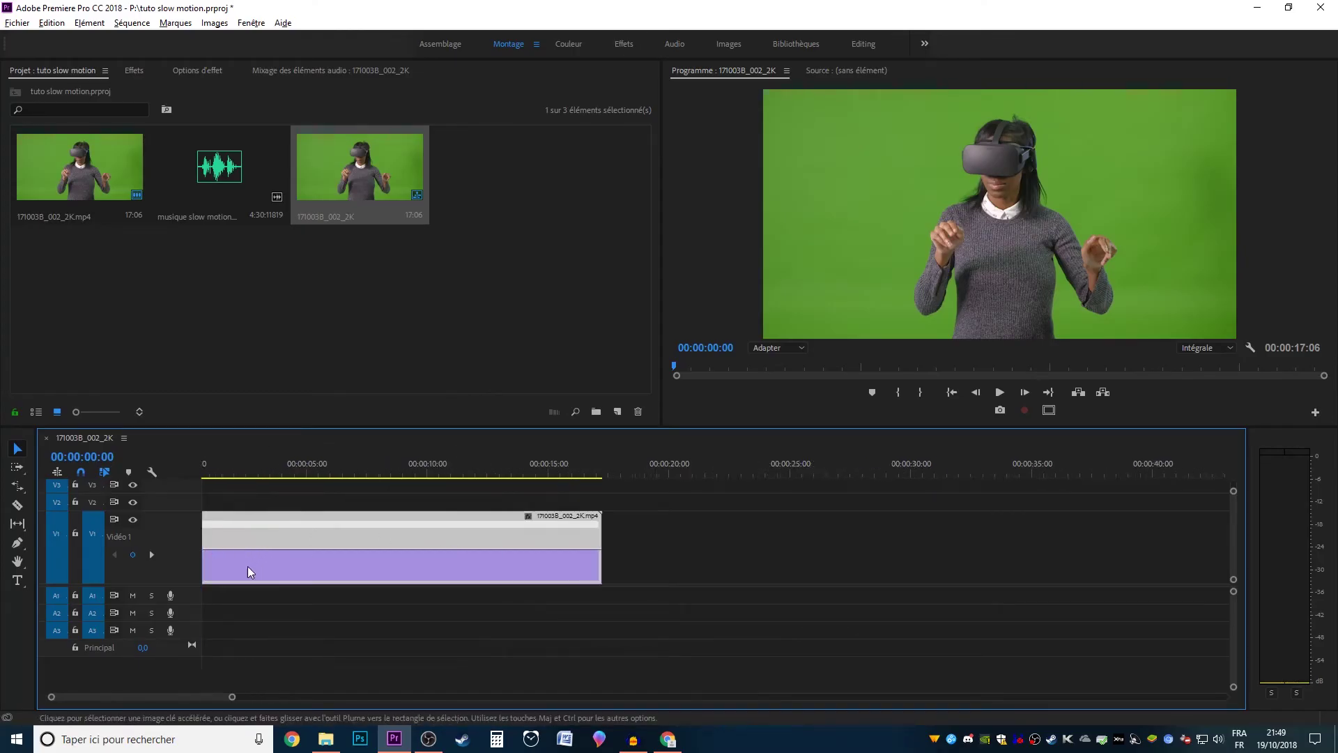
drag(209, 467, 99, 479)
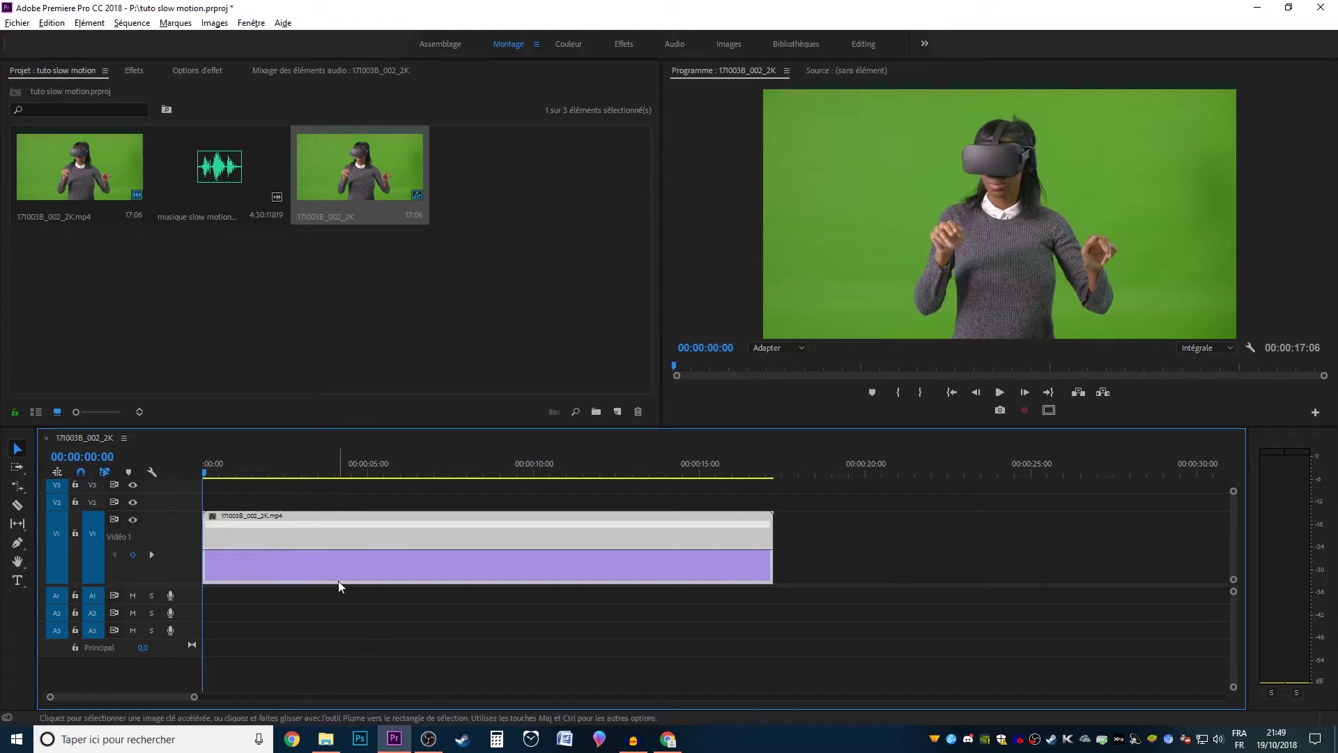
drag(209, 472, 369, 469)
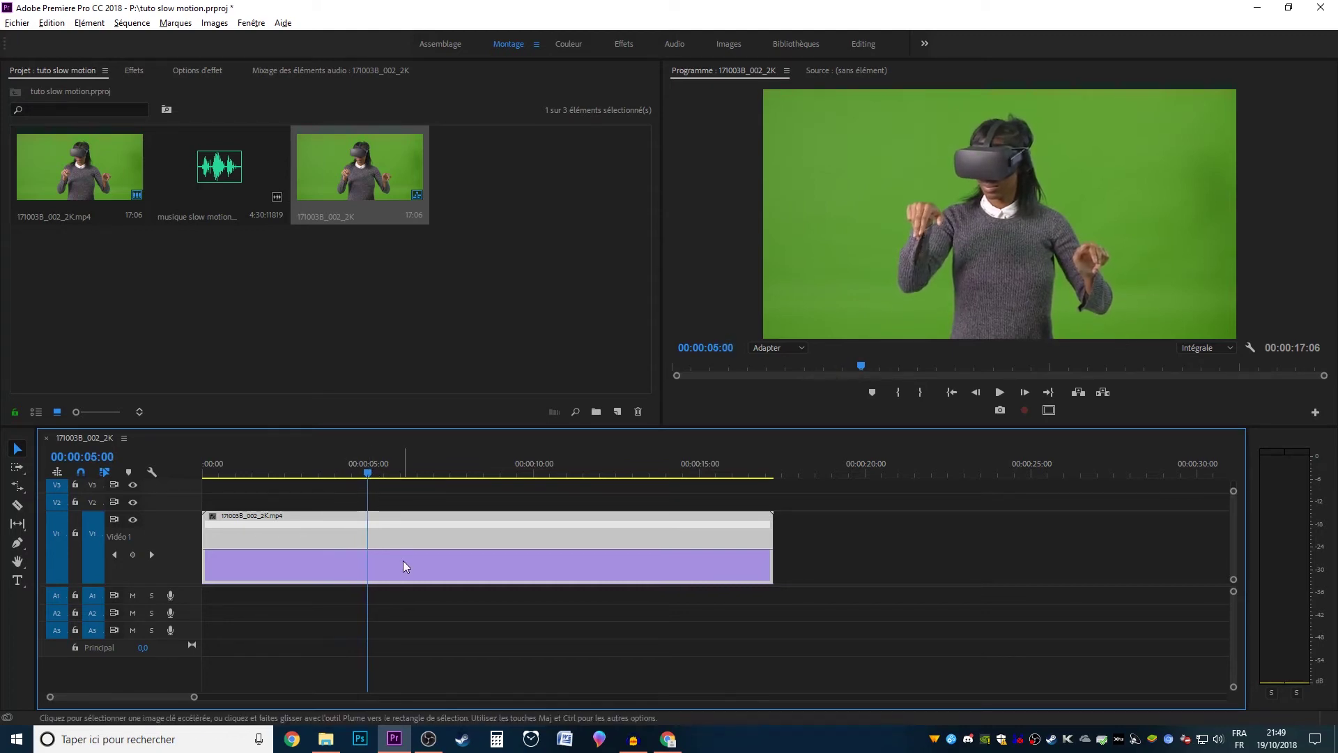
click(133, 554)
drag(359, 469, 434, 471)
click(132, 554)
drag(337, 471, 321, 472)
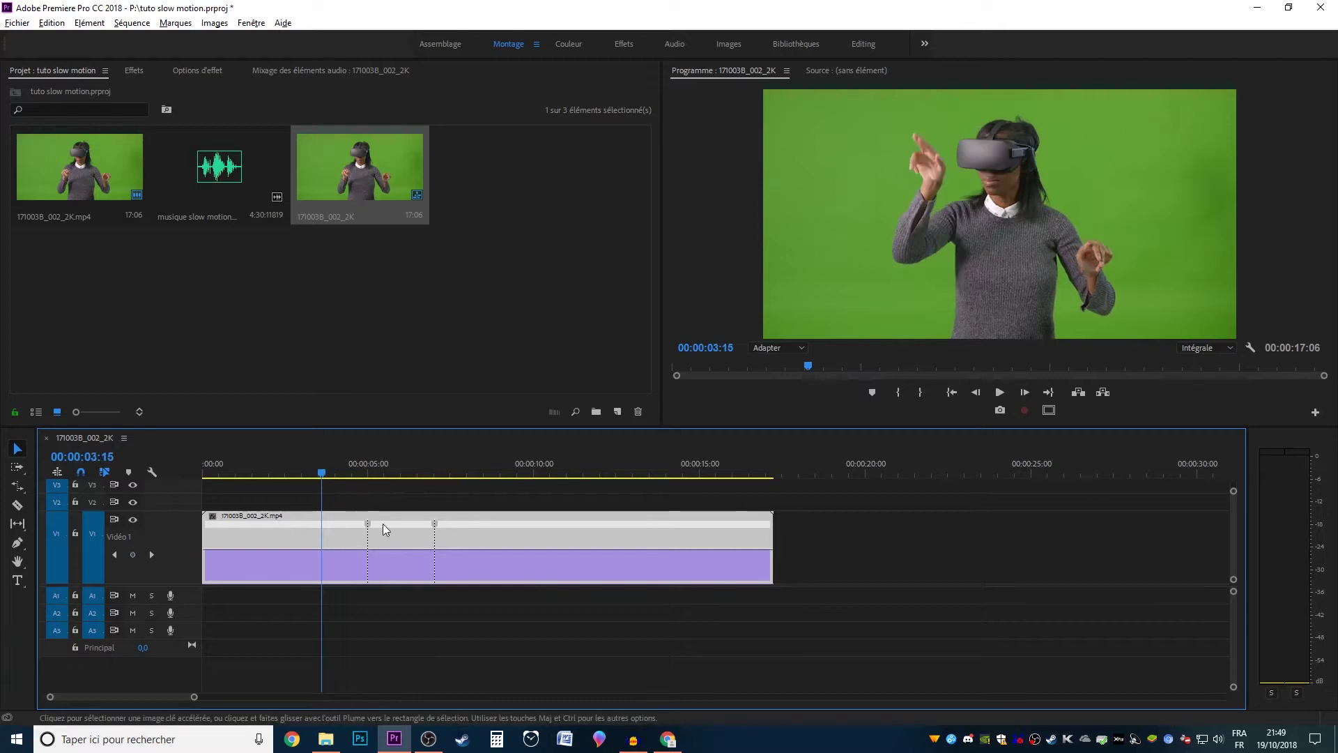
Step: Lower the speed line between the two keyframes so the whole clip lasts about 19.5 seconds
scroll(391, 545, up, 3)
scroll(391, 546, down, 1)
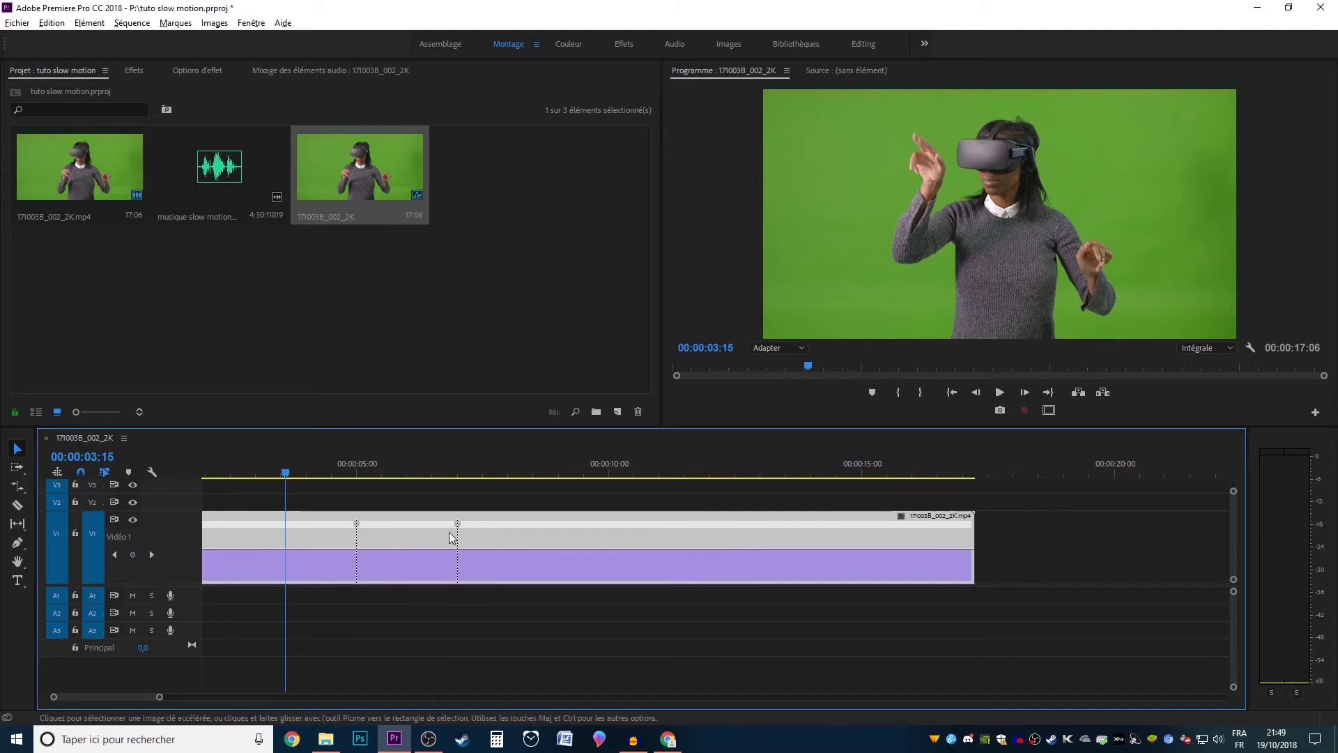
drag(402, 547, 404, 586)
key(minus)
key(minus)
key(minus)
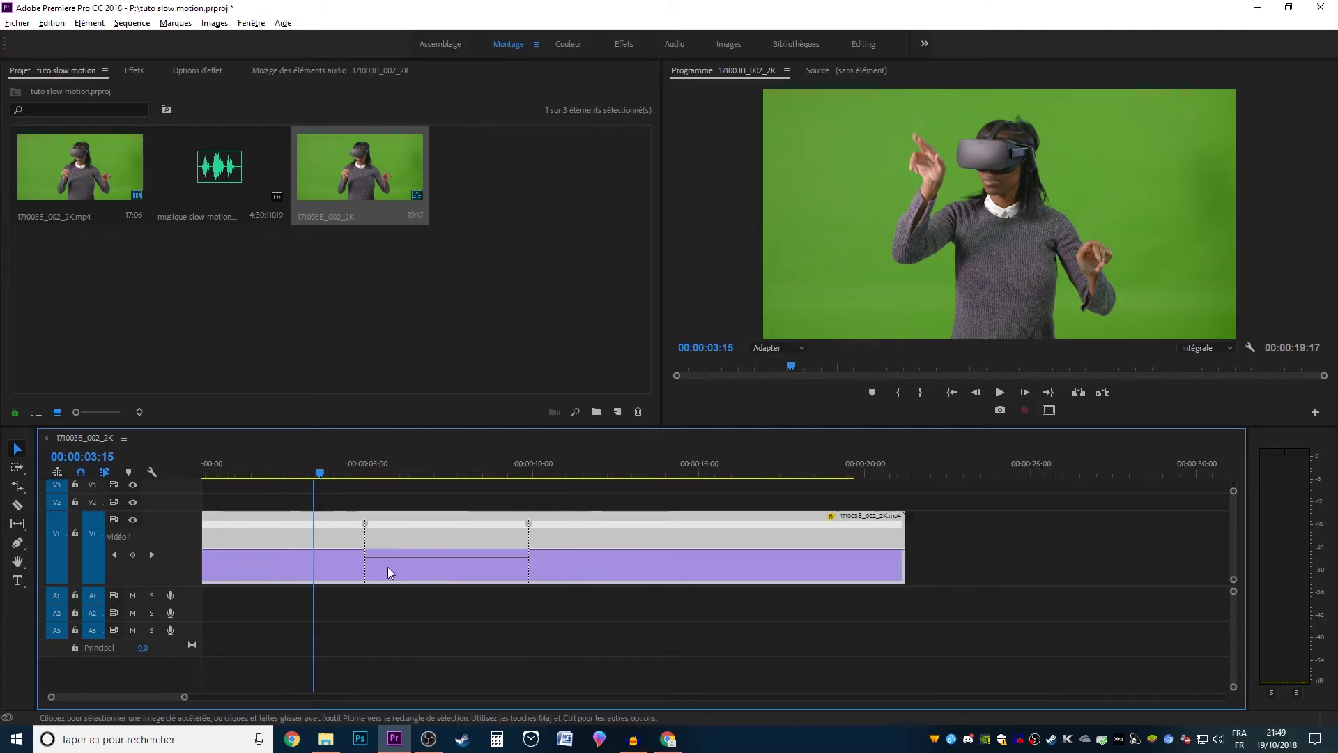
Step: Play the sequence from the start and scrub back over the slowed section to check the motion
click(211, 477)
drag(210, 479, 170, 506)
key(space)
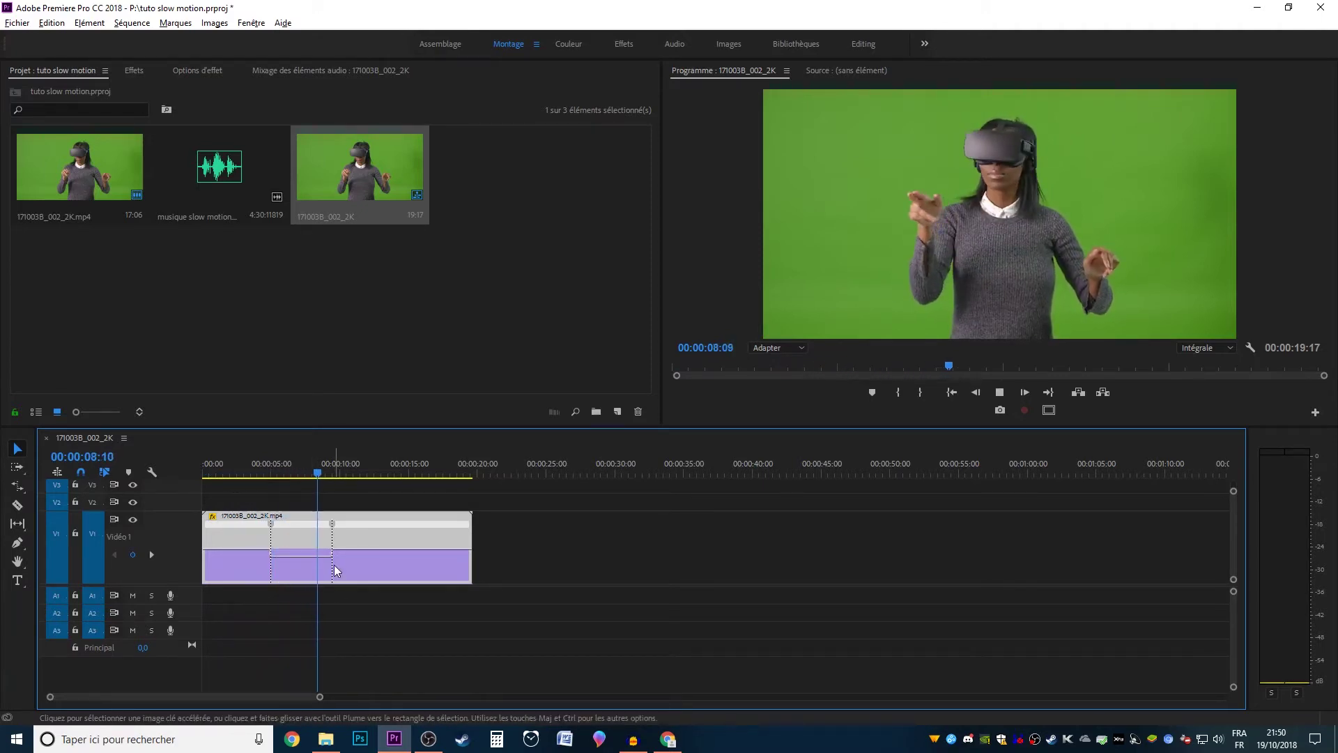
drag(337, 471, 273, 501)
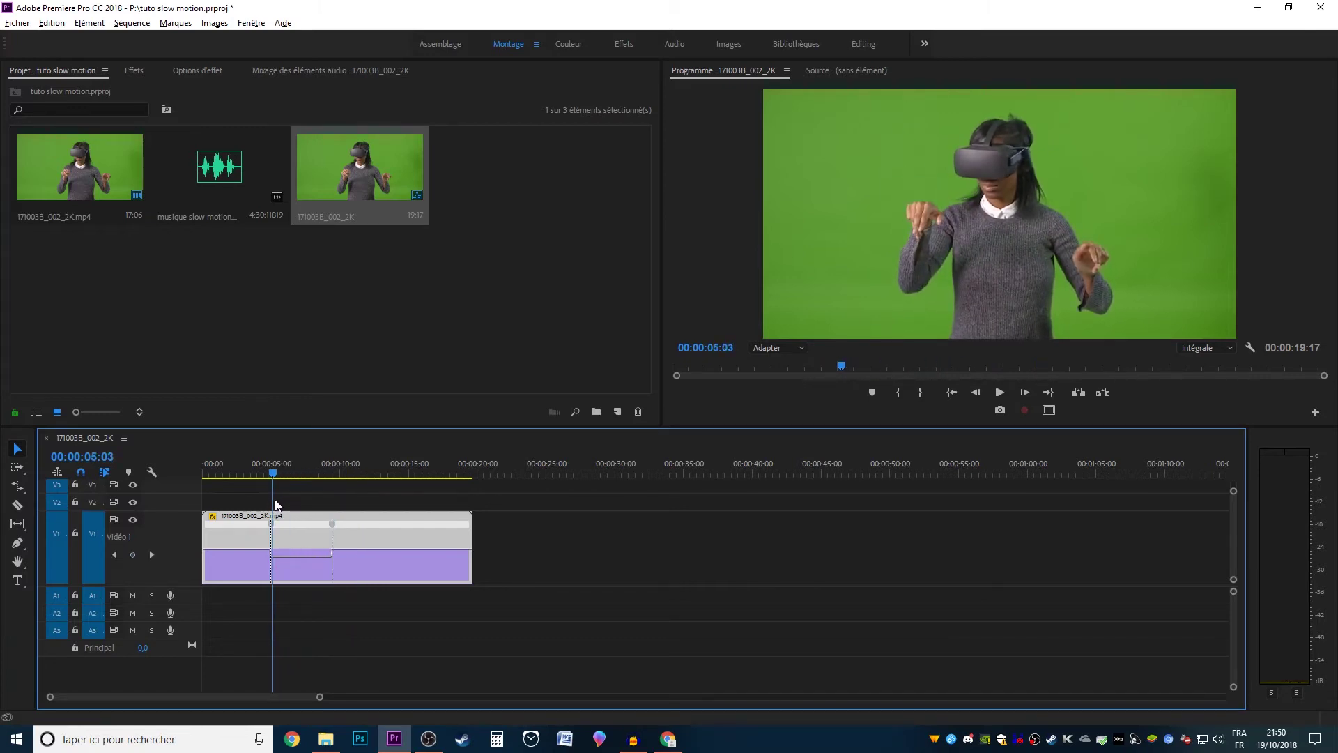
drag(275, 504, 250, 474)
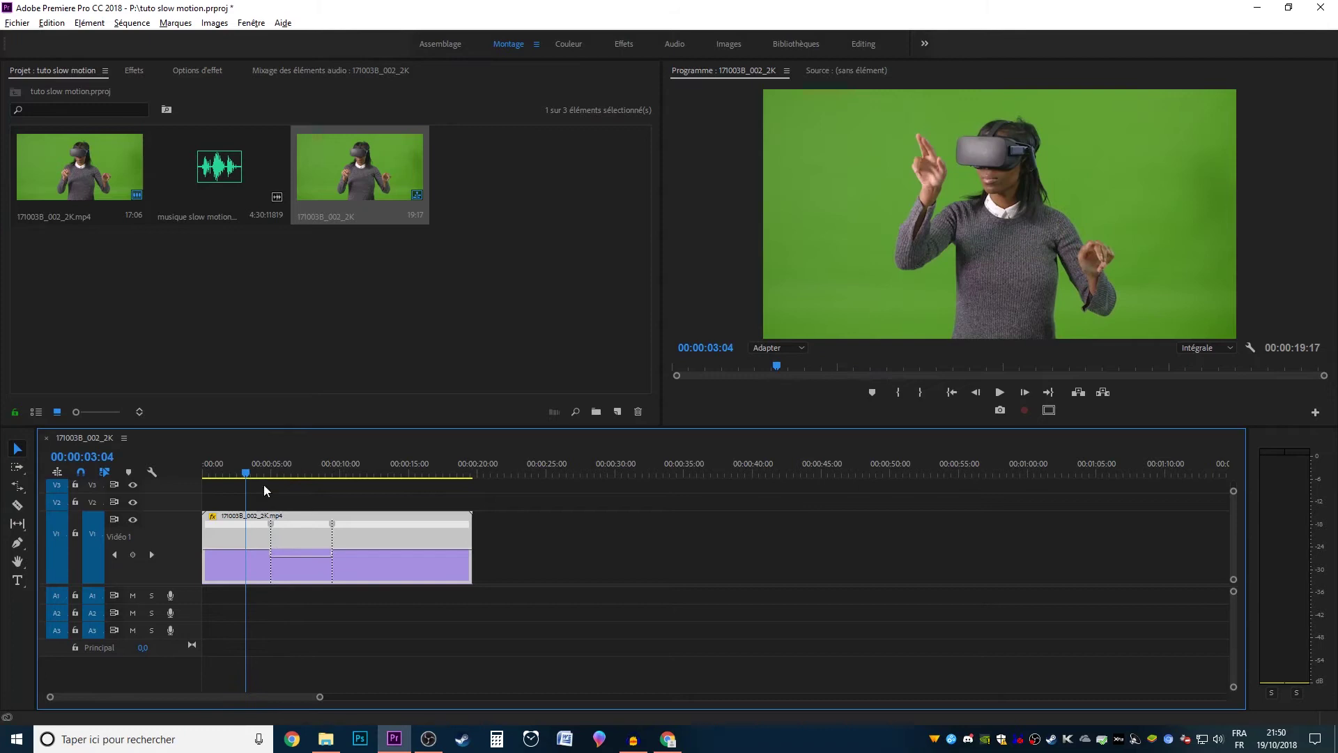
Step: Slow the section between the keyframes further, to a clip length of about 25 seconds, and set the clip's Interpolation temporelle to Flux optique
drag(286, 555, 290, 570)
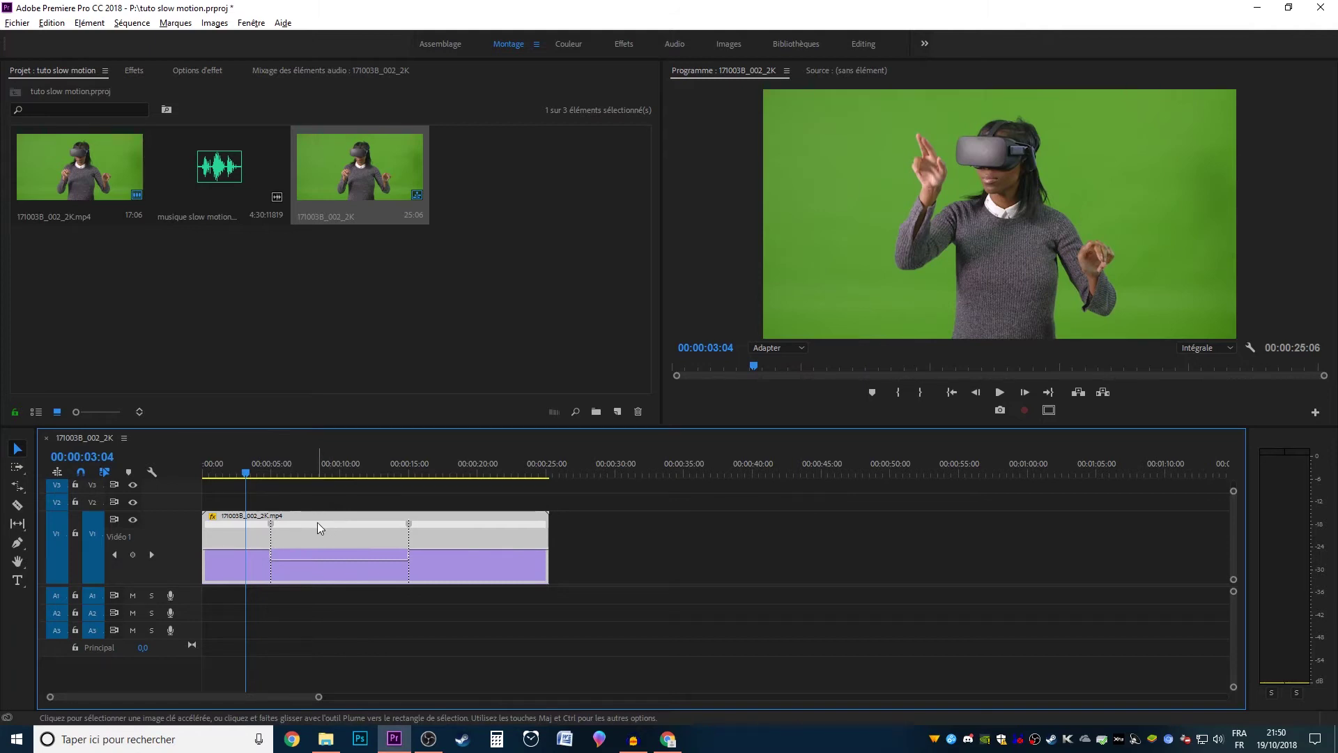
right_click(340, 529)
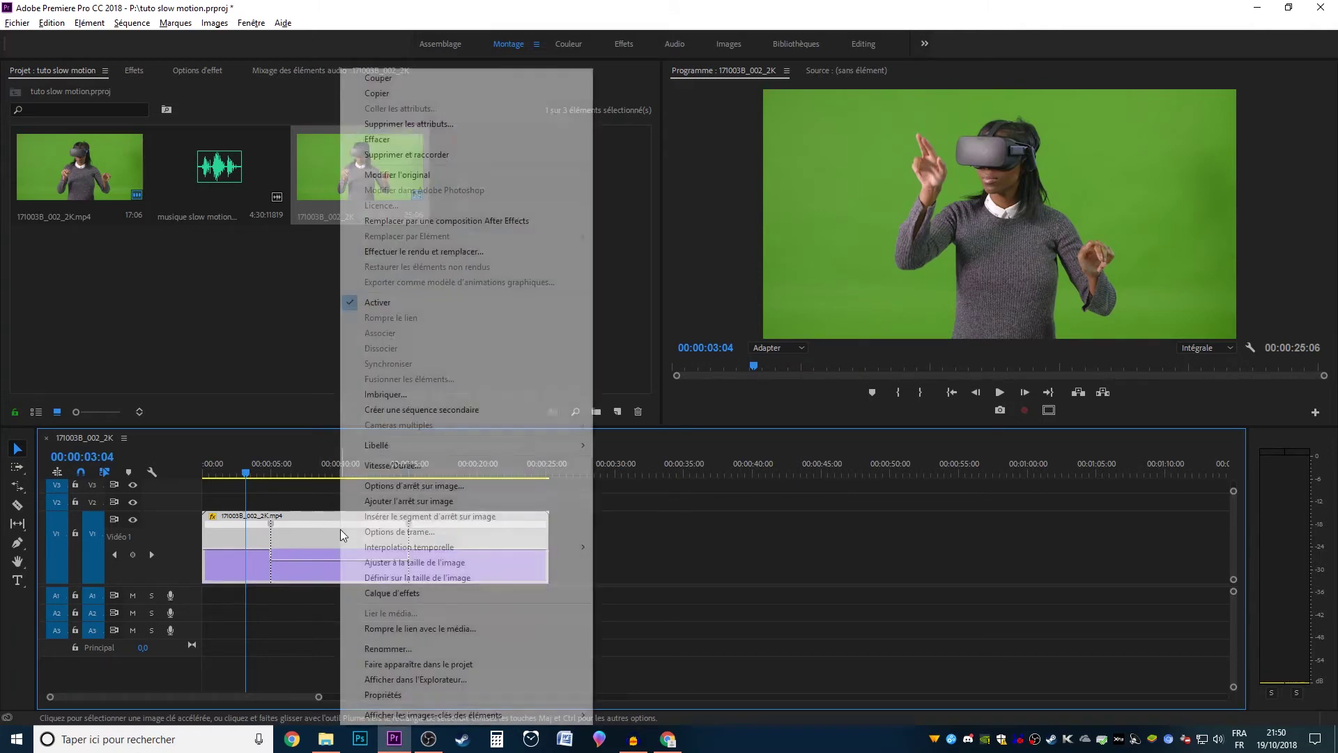
click(397, 464)
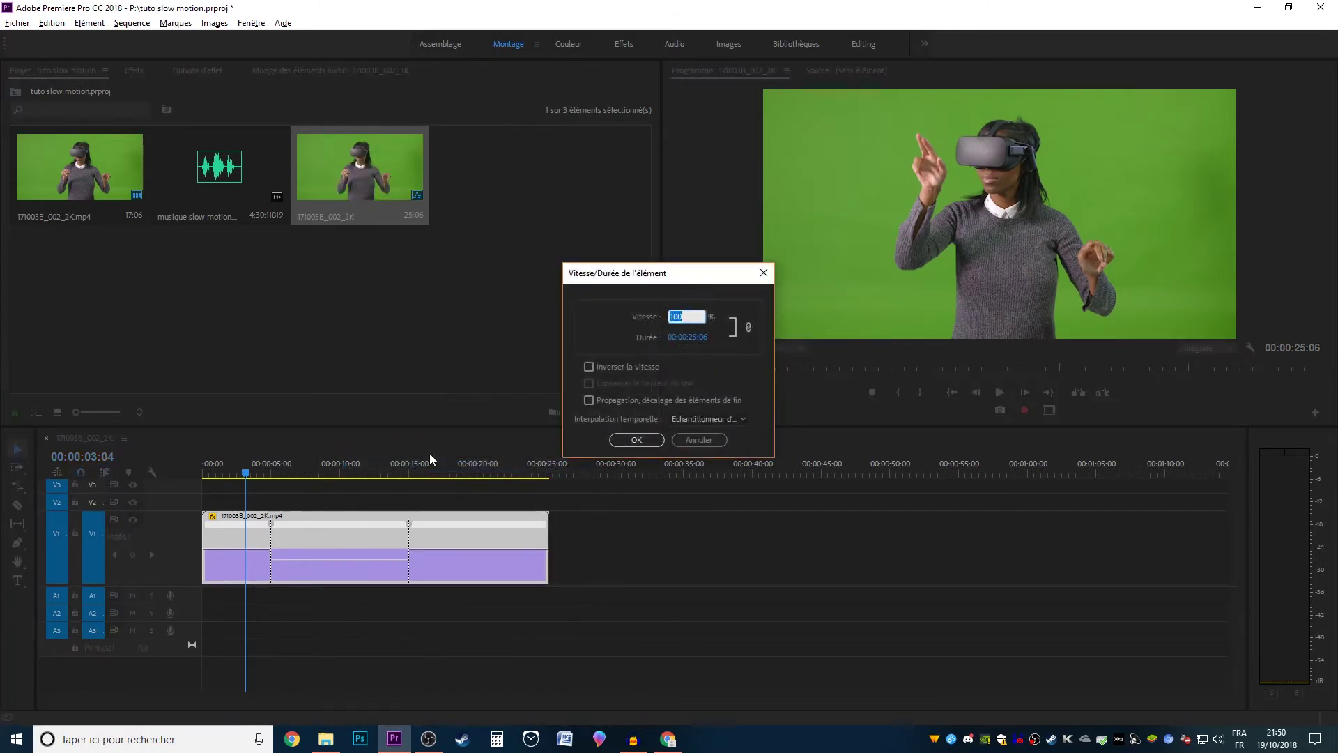
click(682, 418)
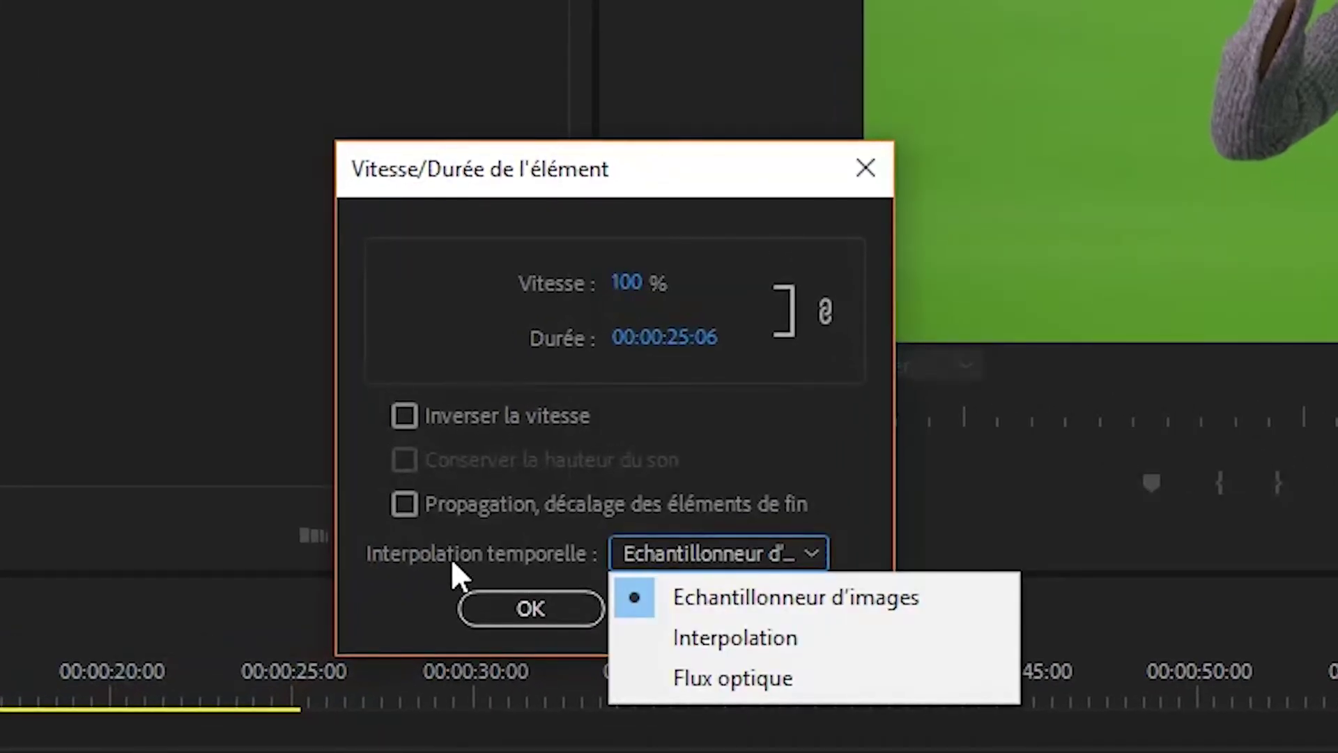
click(702, 684)
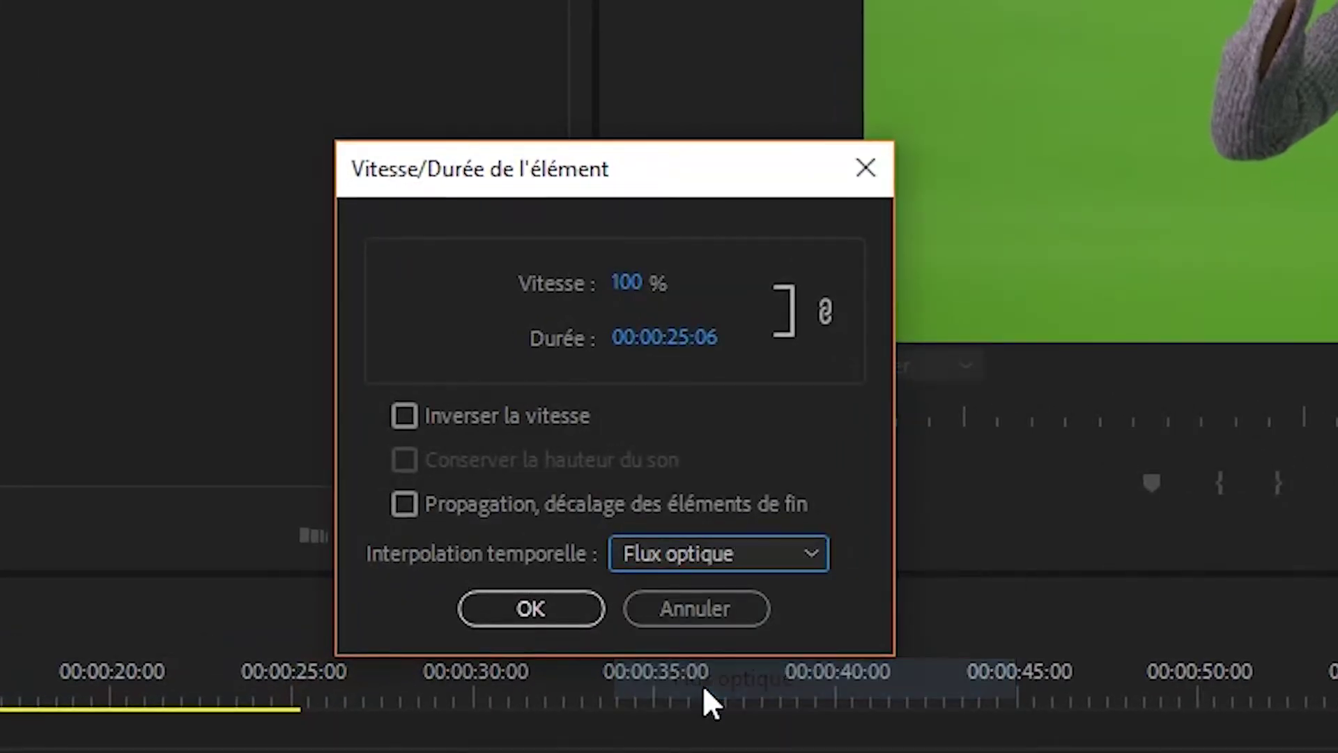
click(550, 613)
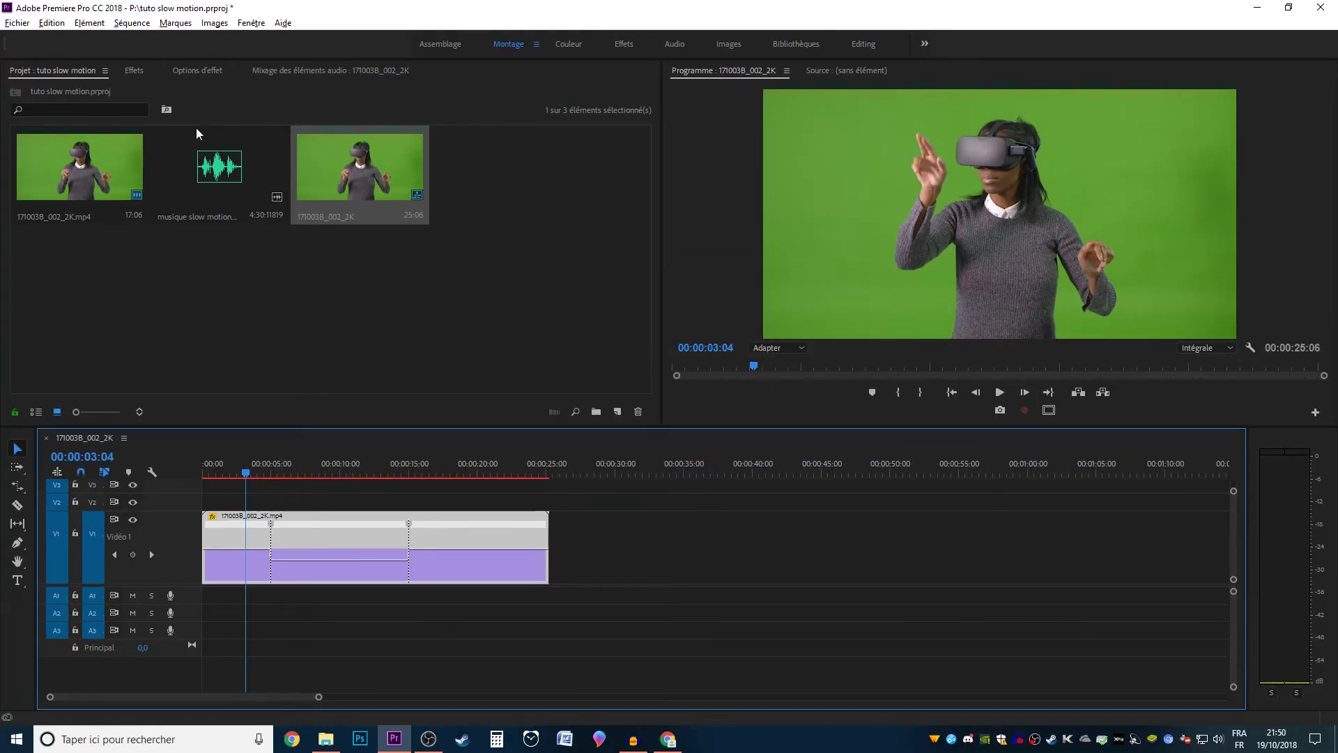
Step: Render the sequence's effects from in point to out point
click(141, 26)
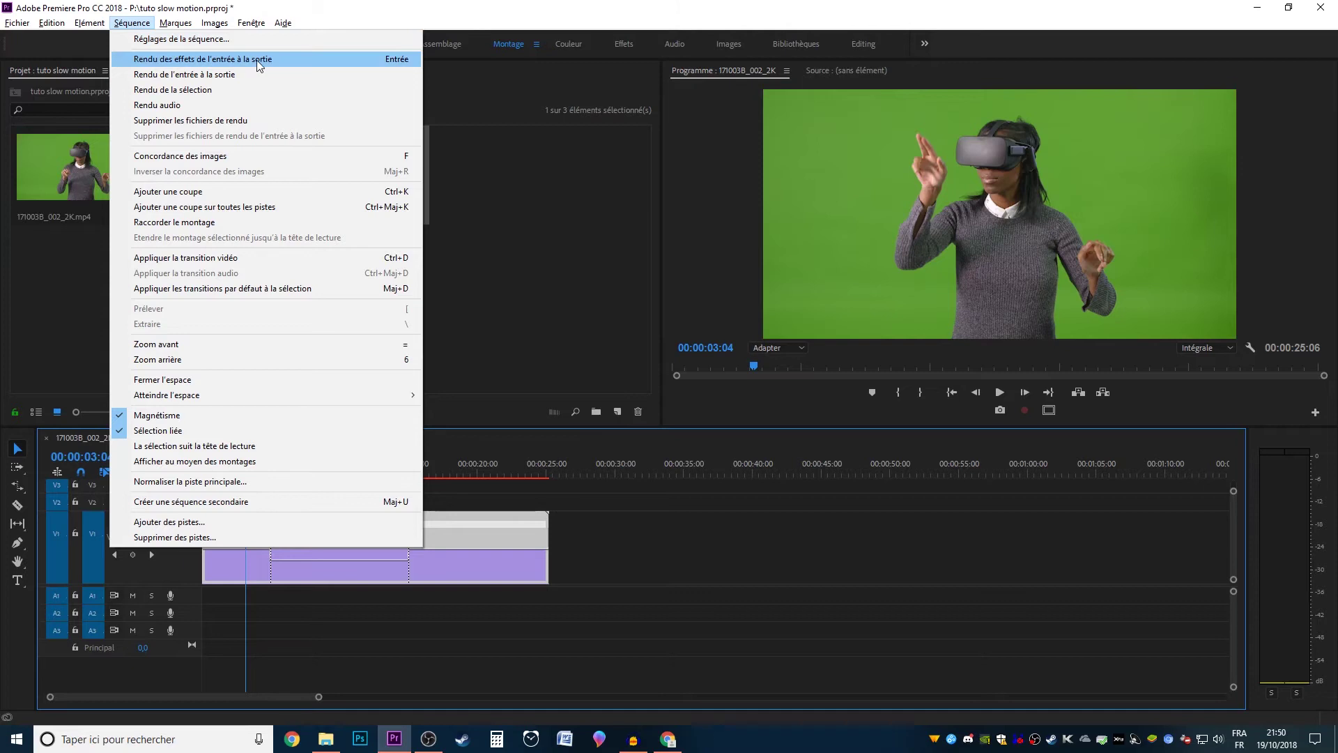
click(400, 60)
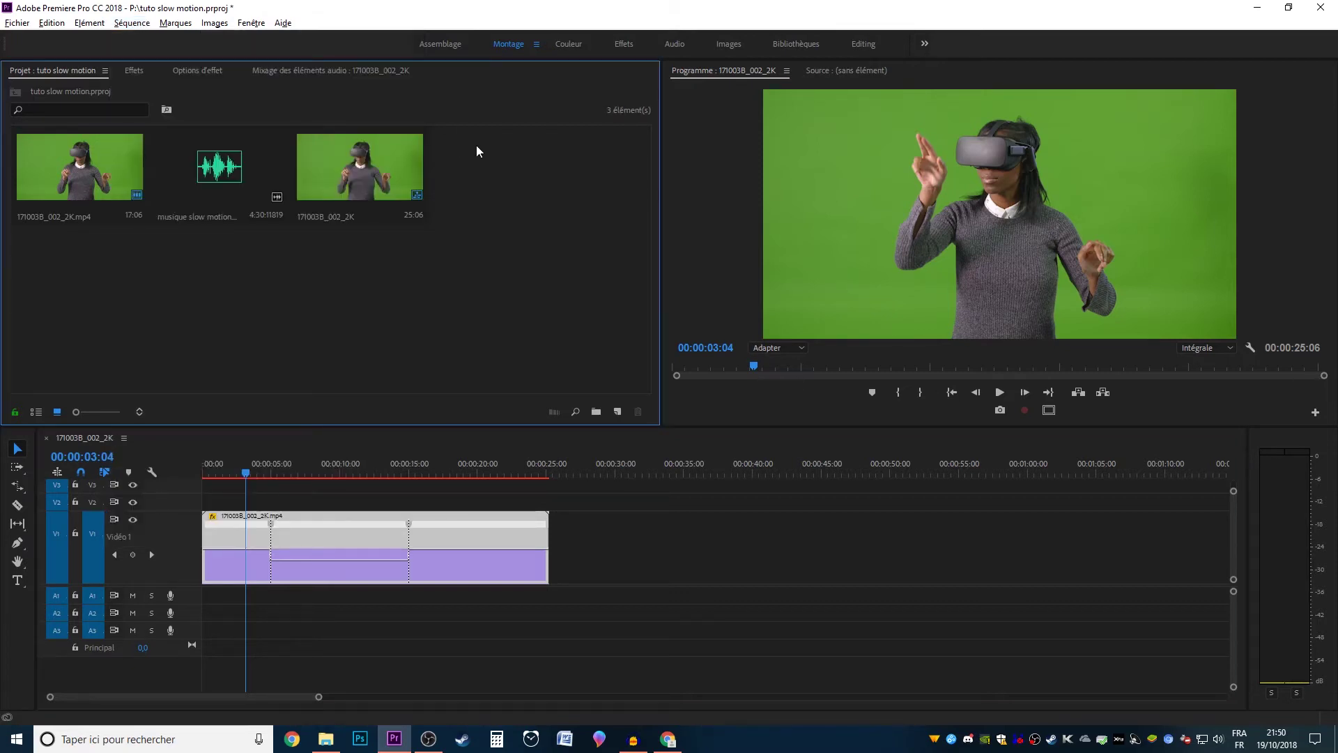
click(131, 22)
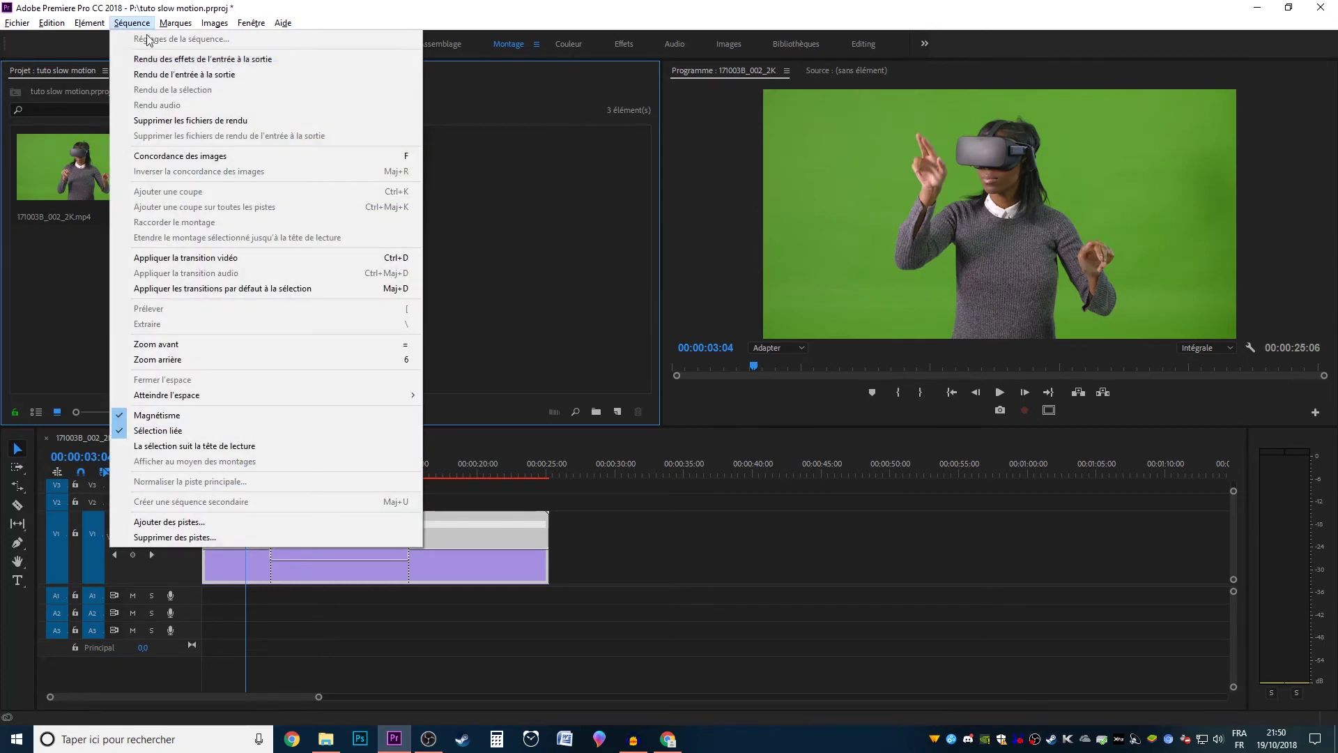
click(213, 60)
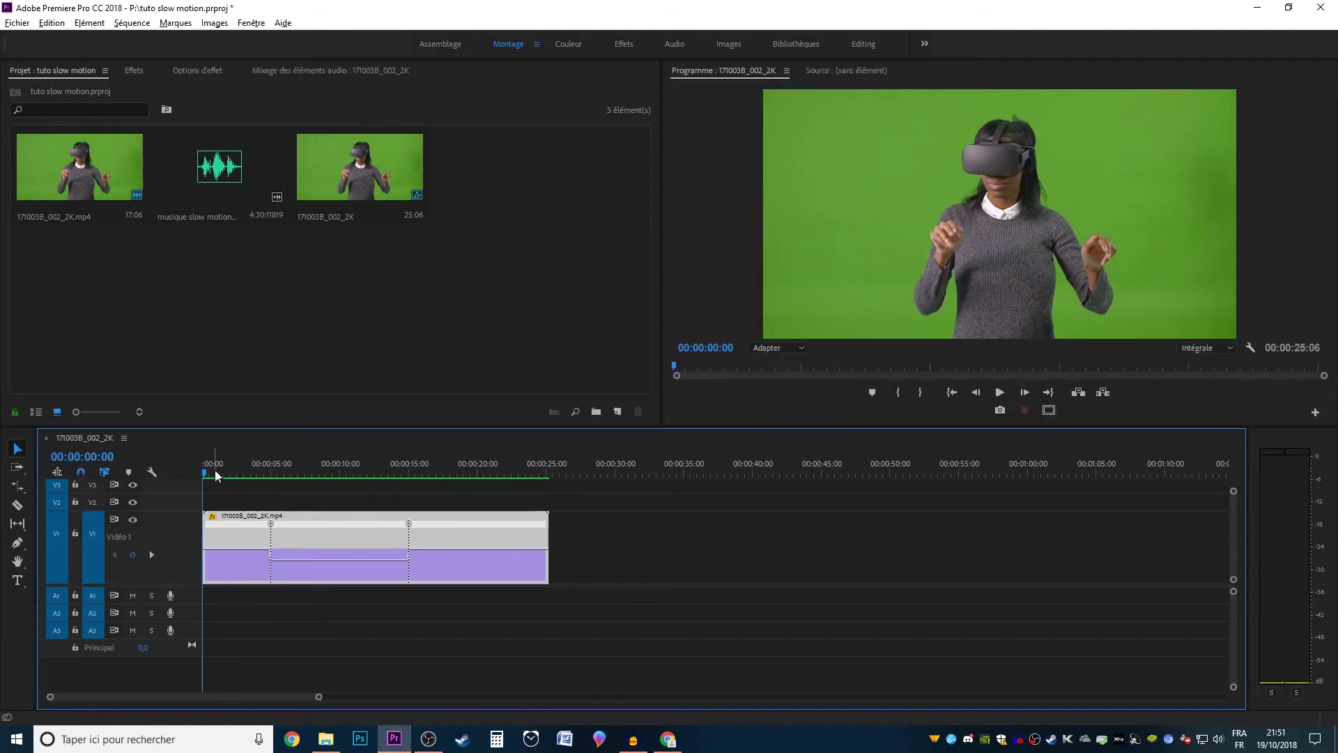
Step: Play the rendered sequence from the start, and replay it from about 3 seconds
key(space)
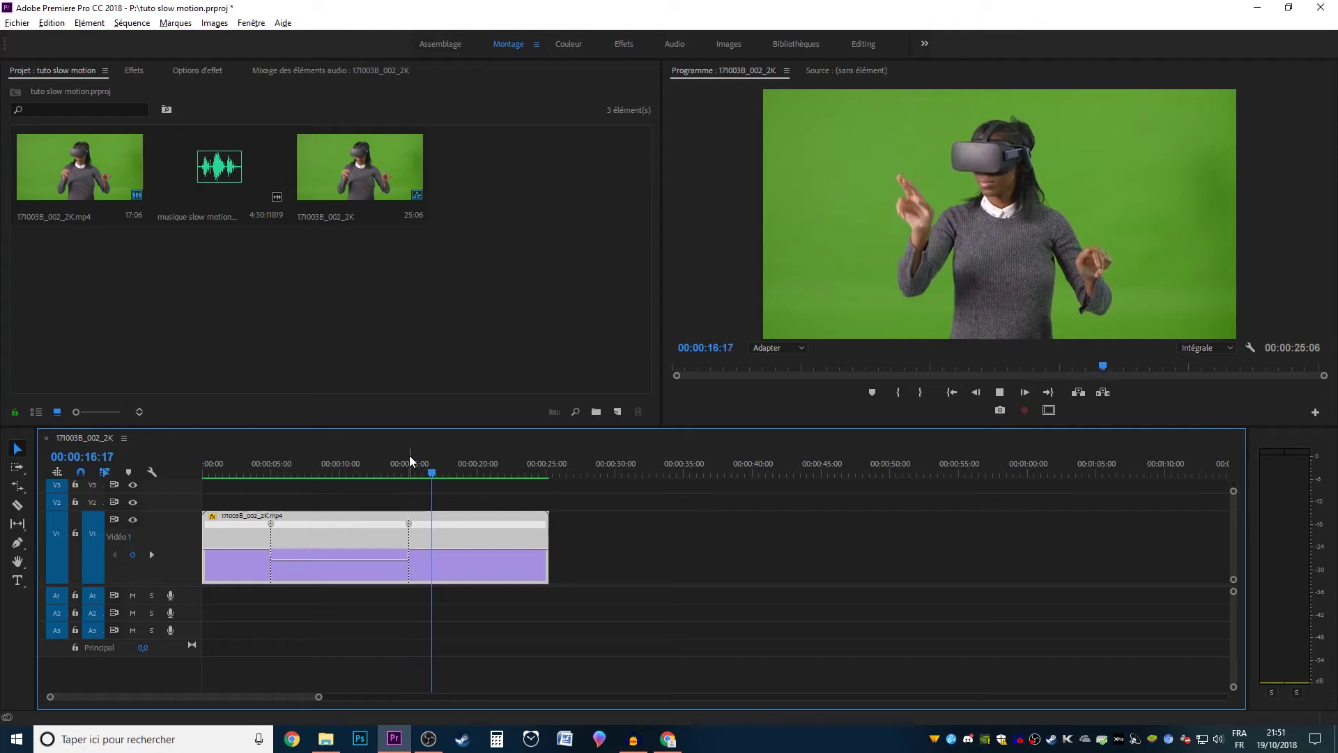
drag(439, 459, 242, 483)
key(space)
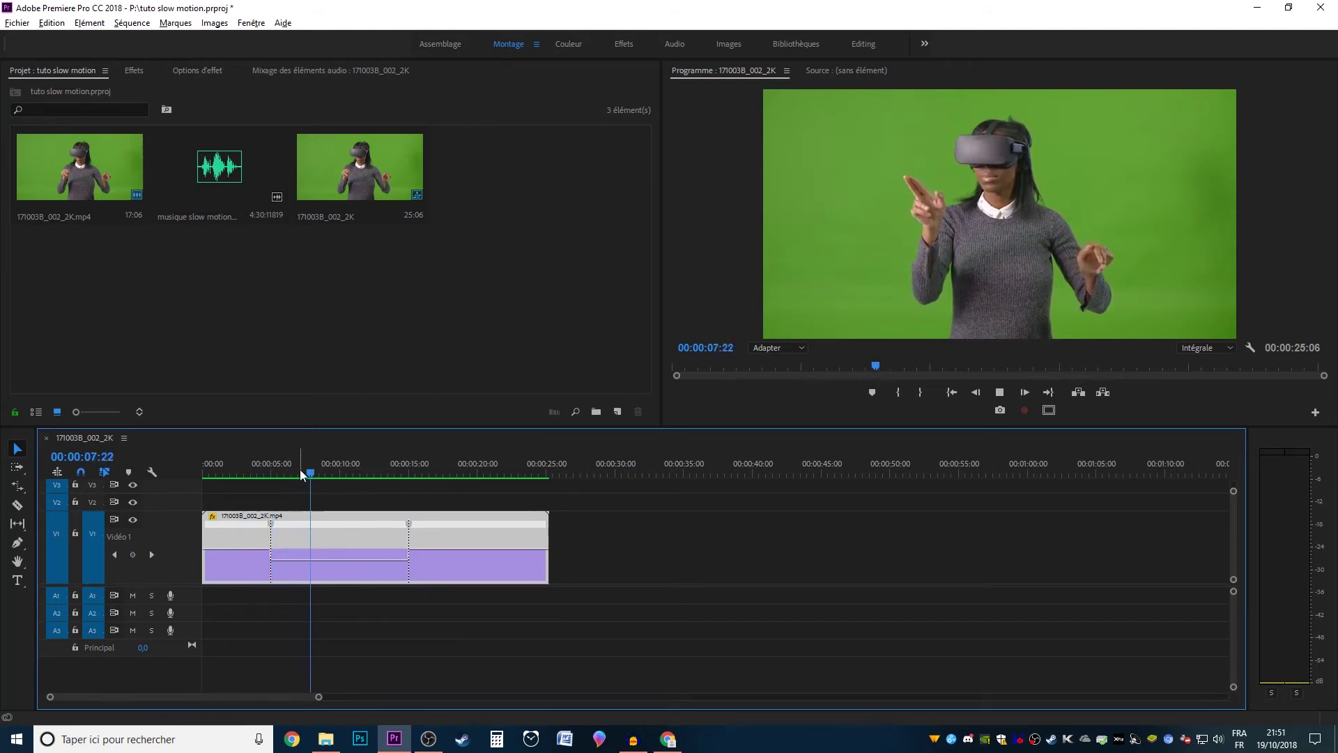
Step: Examine the slowed section frame by frame around its first keyframe for optical flow artefacts
key(space)
key(Right)
key(Right)
key(Right)
key(Right)
key(Right)
key(Right)
key(Right)
key(Right)
key(Left)
key(Left)
key(Left)
key(Left)
key(Left)
key(Left)
key(Left)
key(Left)
key(Left)
key(Left)
key(Left)
key(Left)
key(Left)
key(Left)
key(Left)
key(Left)
key(Left)
key(Left)
key(Left)
key(Left)
key(Left)
key(Left)
key(Left)
key(Left)
key(Left)
key(Left)
key(Left)
key(Left)
key(Left)
key(Left)
key(Left)
key(Left)
key(Left)
key(Left)
key(Left)
key(Left)
key(Left)
key(Left)
key(Left)
key(Left)
key(Left)
key(Left)
click(813, 369)
key(Right)
key(Right)
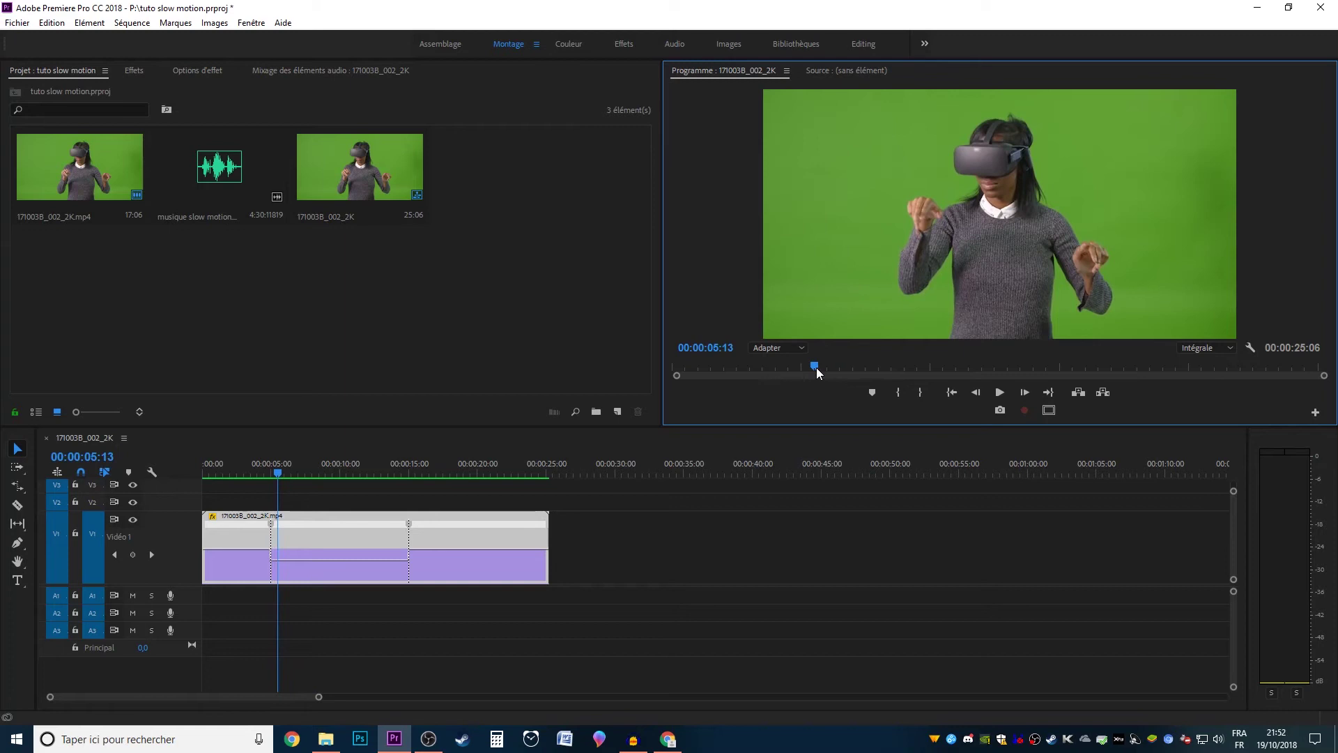
Step: Raise the speed between the two keyframes to about 50% and render the sequence again
drag(299, 557, 300, 561)
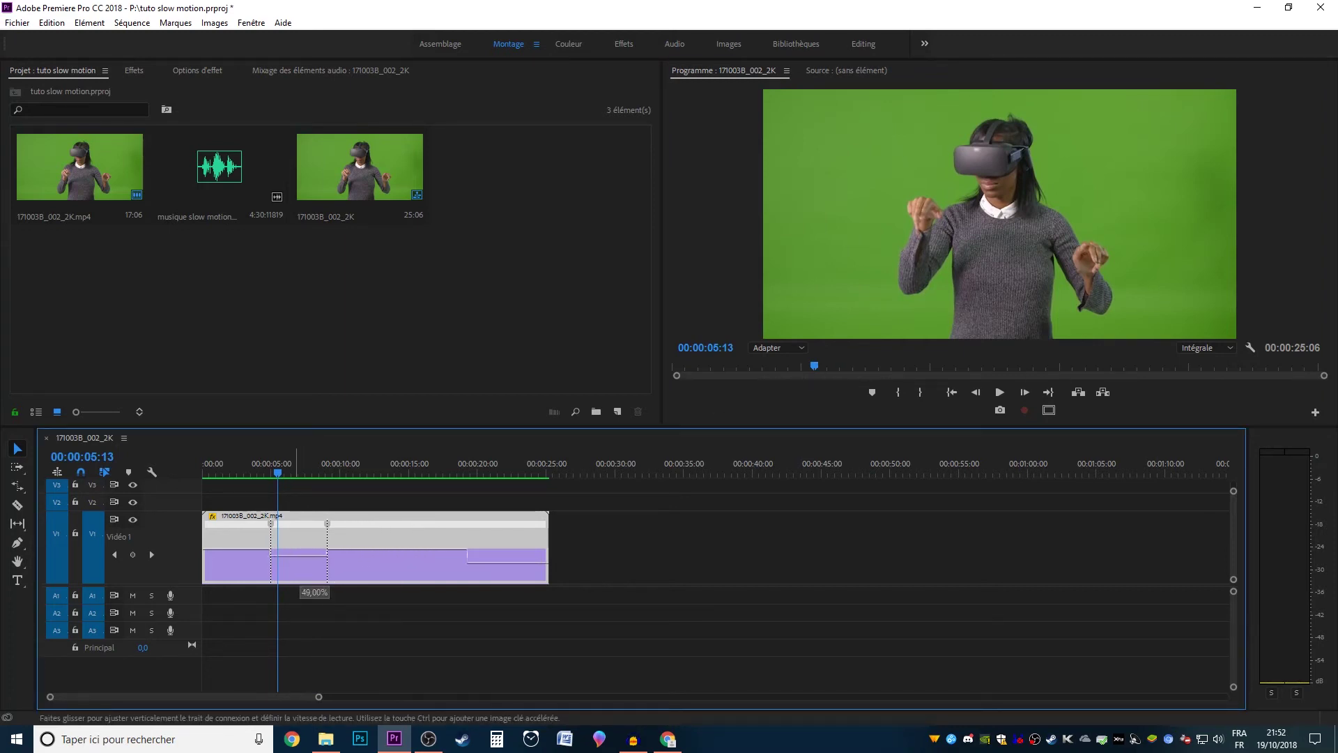
drag(300, 562, 300, 537)
key(Return)
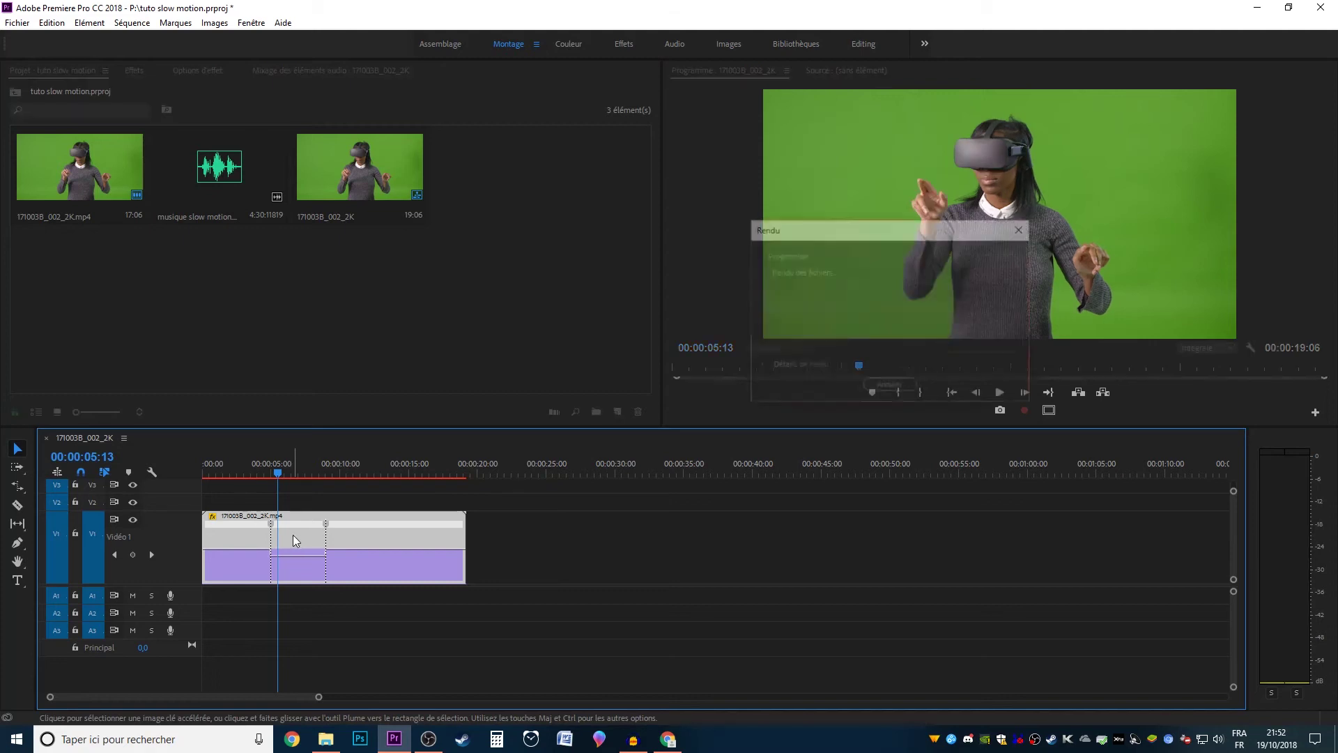
Step: Play through the re-rendered slow section and return the playhead to the start of the sequence
click(261, 472)
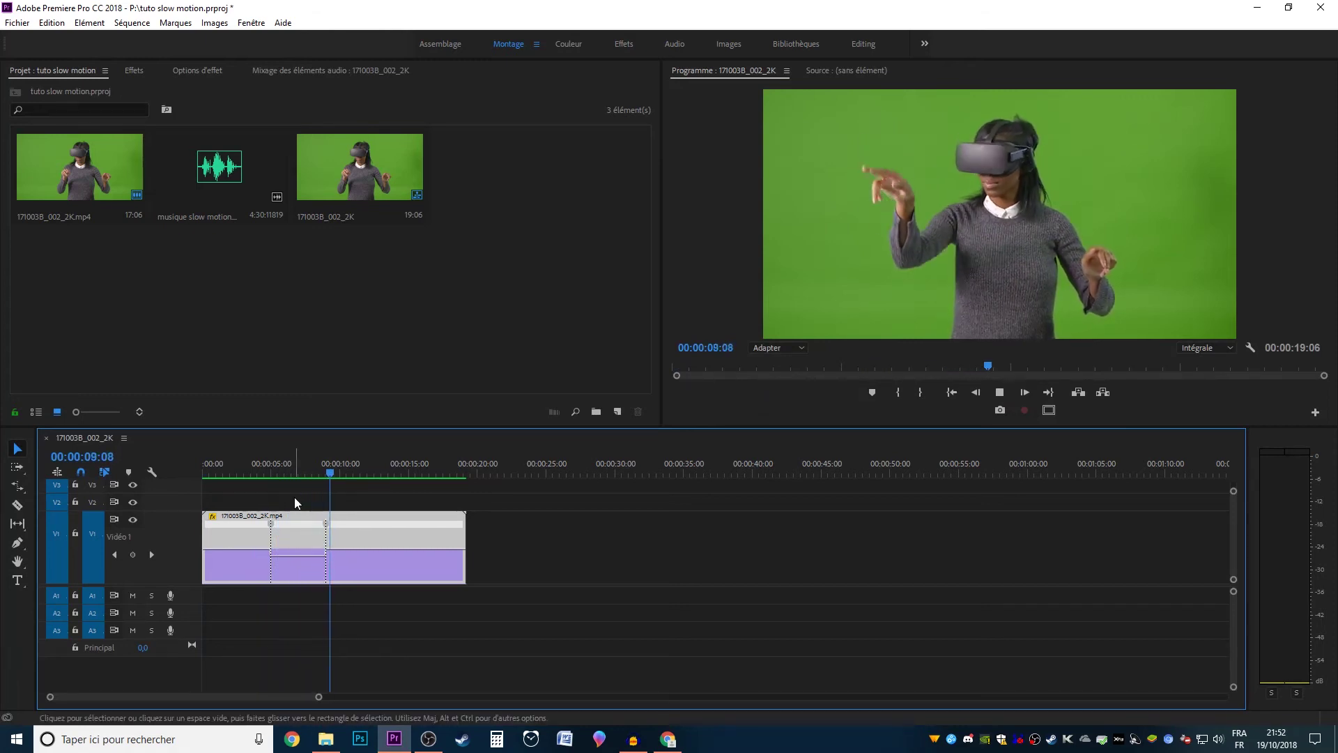
key(Home)
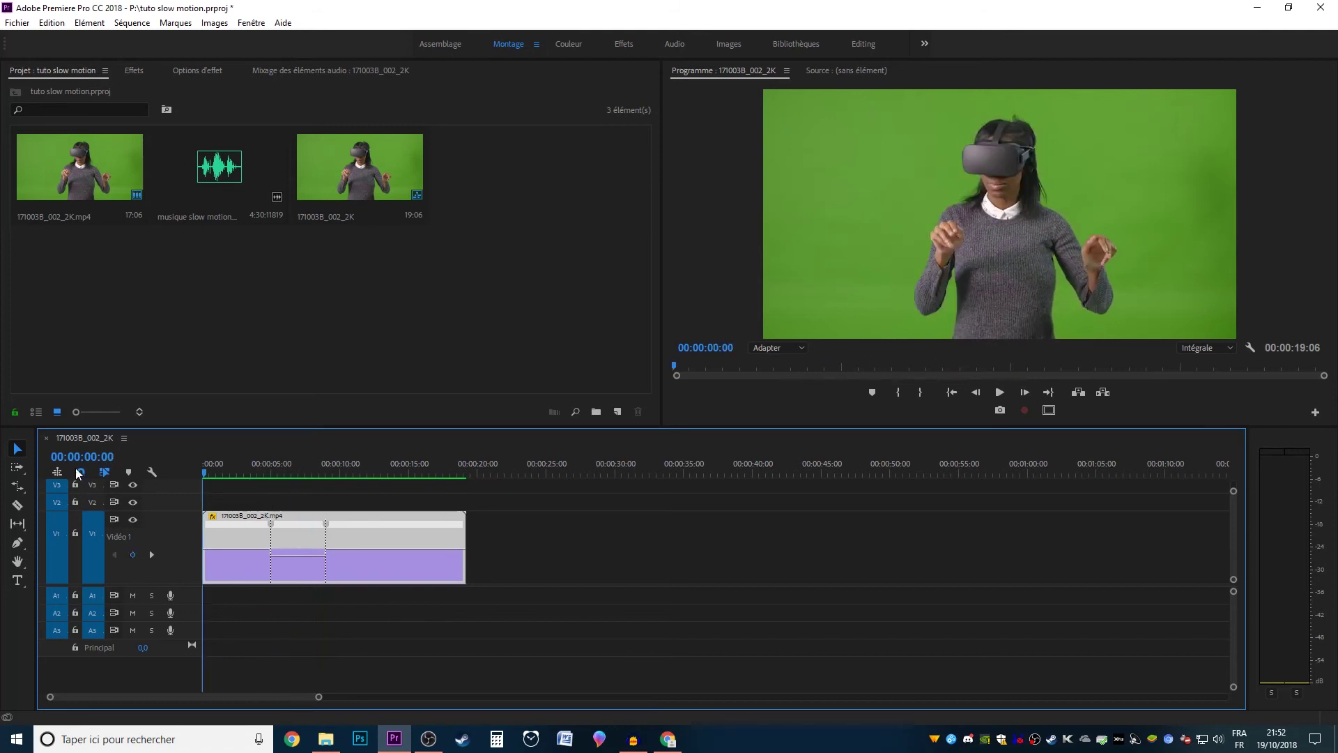
key(equal)
drag(293, 473, 3, 496)
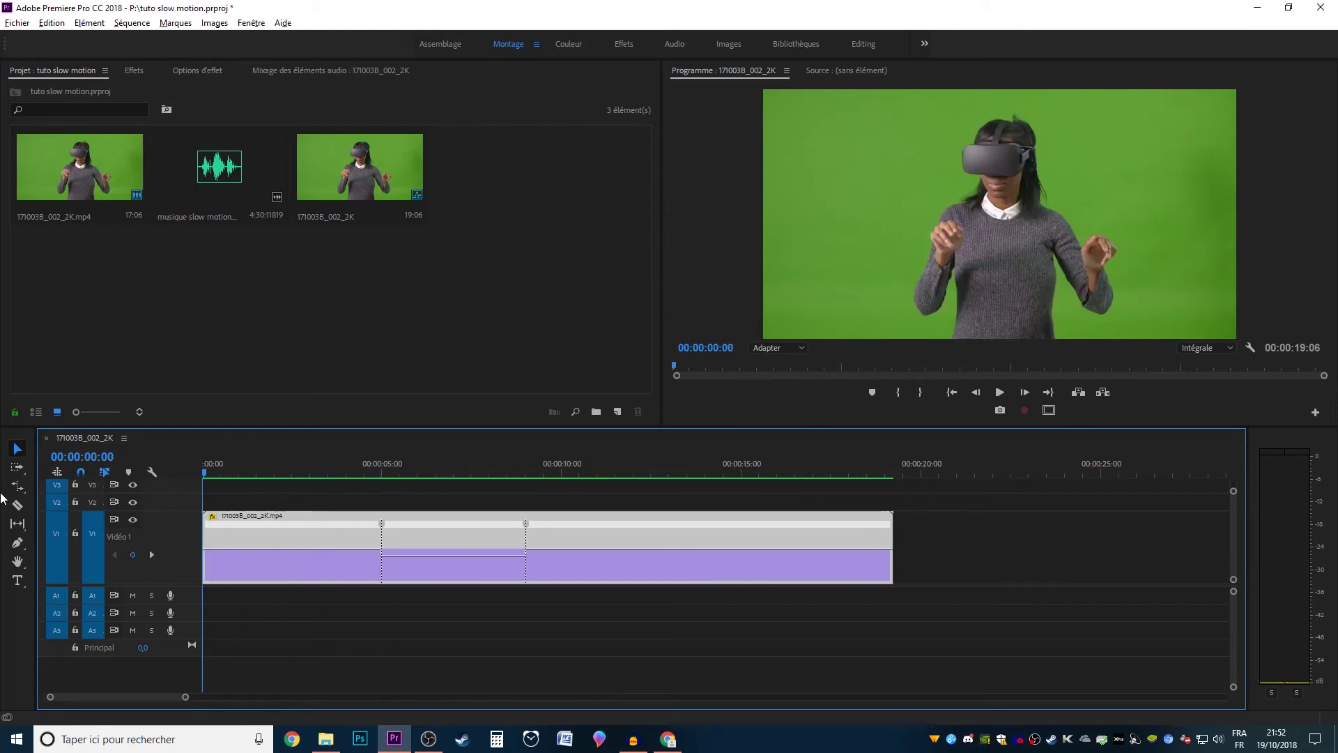
Step: Split both speed keyframes into gradual ramps about 1.5 seconds long, and play the result
click(383, 525)
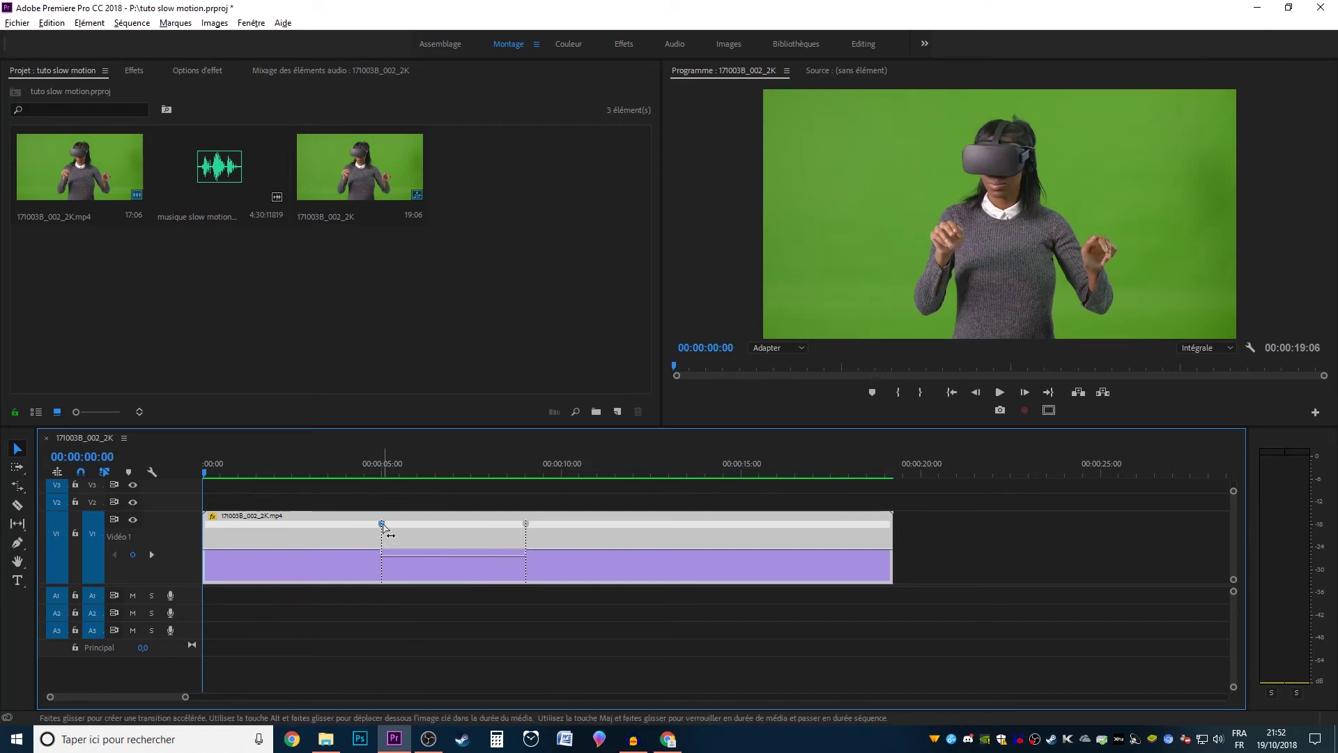
click(382, 525)
drag(382, 525, 342, 527)
drag(279, 474, 246, 478)
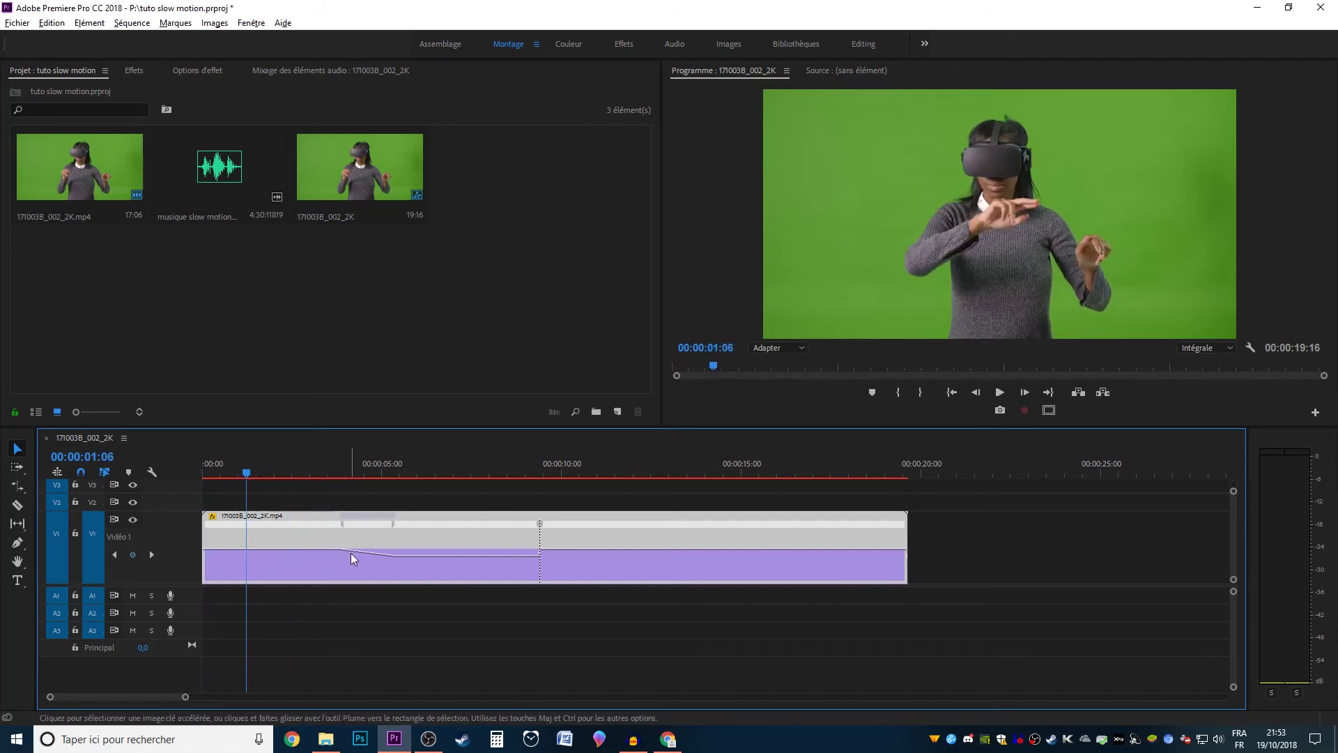
drag(540, 527, 607, 533)
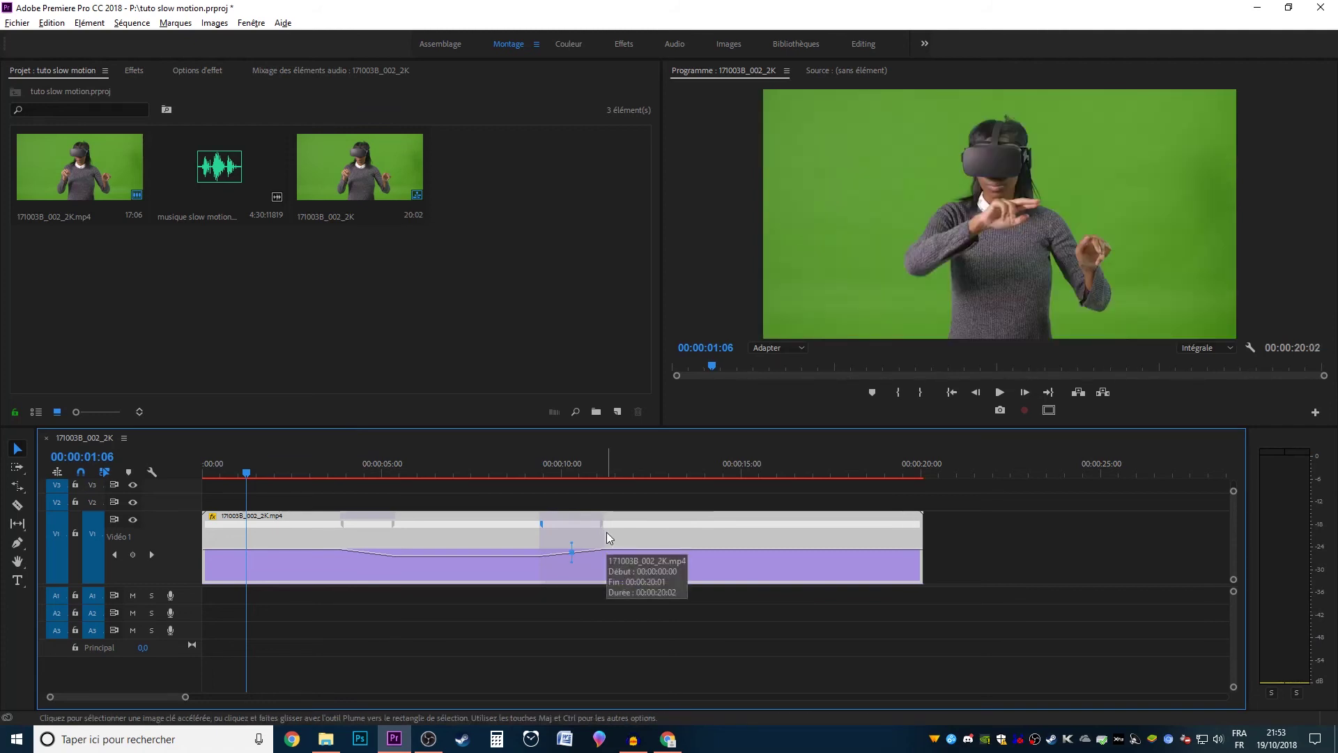
key(space)
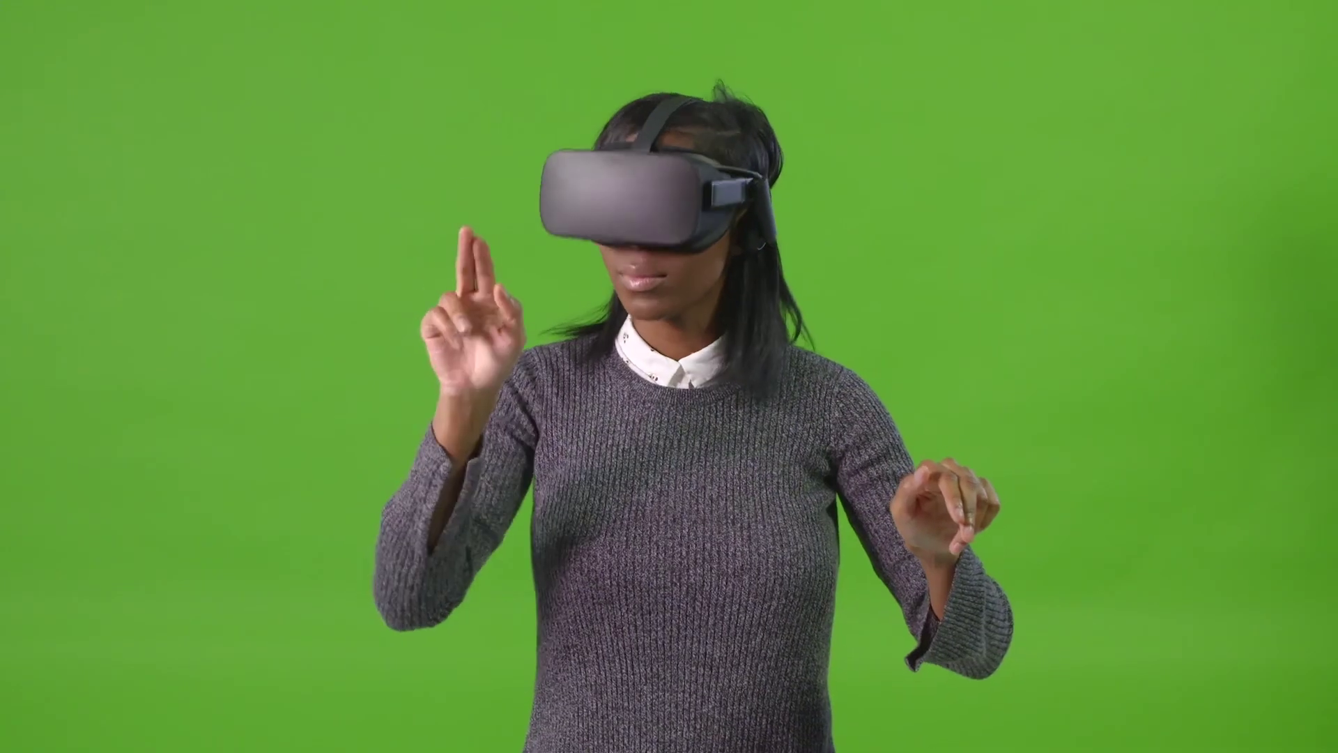